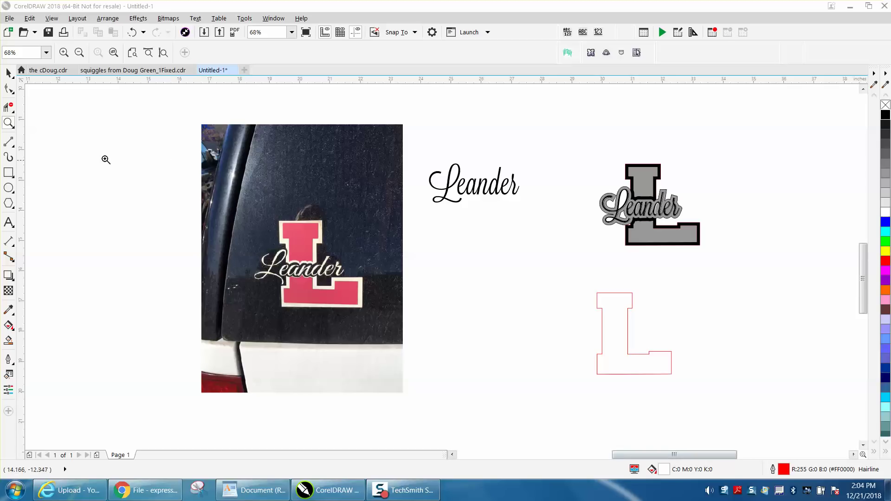
Zoom in on the reference car photo and the grey Leander L sample.
drag(246, 195, 411, 329)
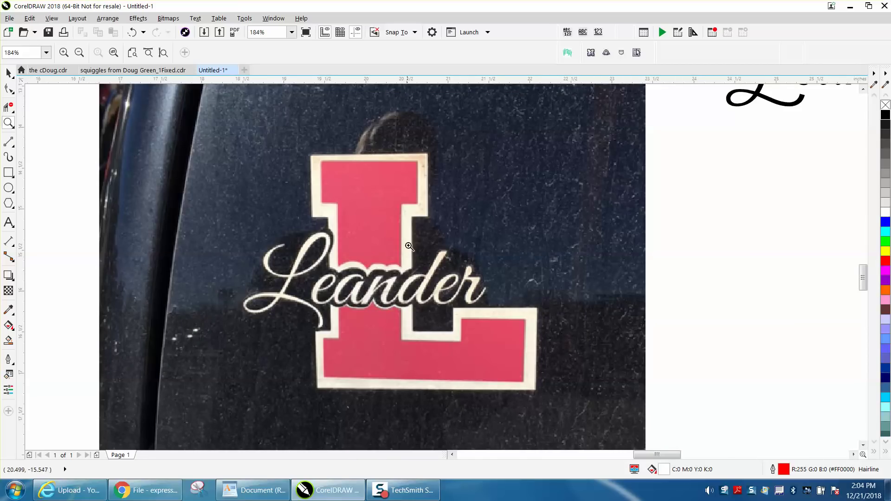
scroll(299, 208, down, 2)
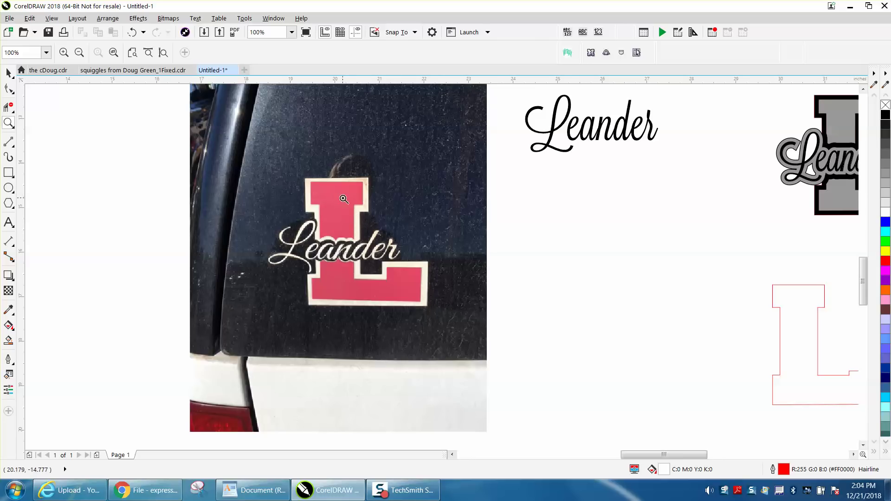
scroll(342, 198, down, 2)
drag(567, 135, 637, 218)
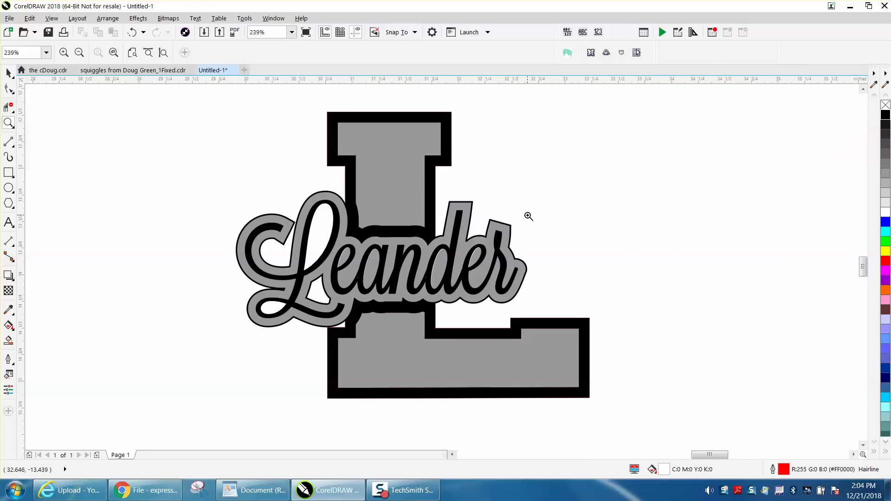
scroll(406, 172, down, 4)
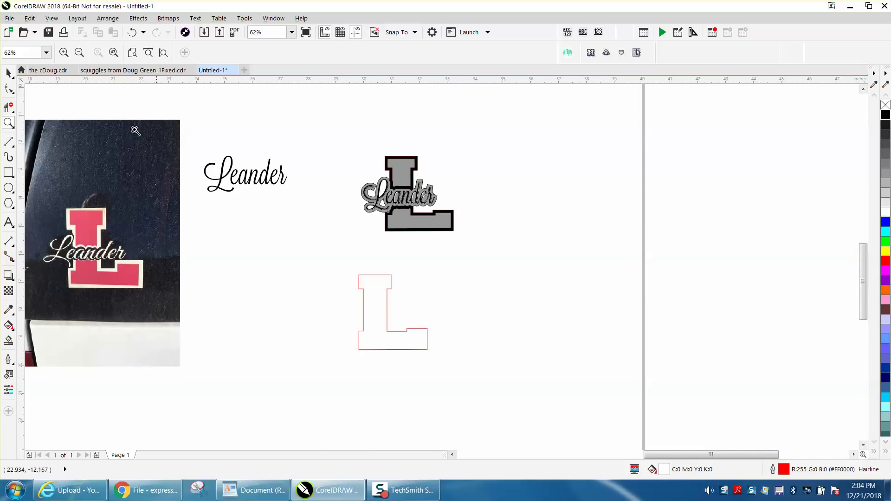
click(8, 74)
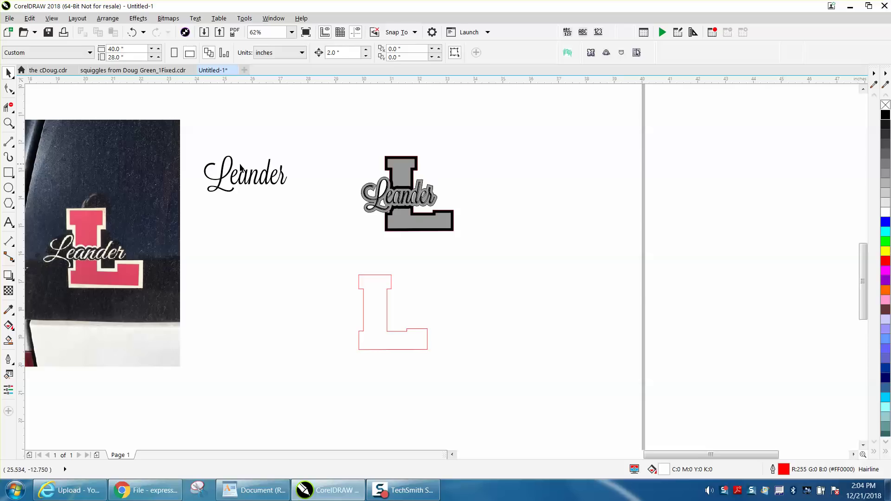
Place a copy of the black Leander text to the right and duplicate another 2 inches below.
click(277, 182)
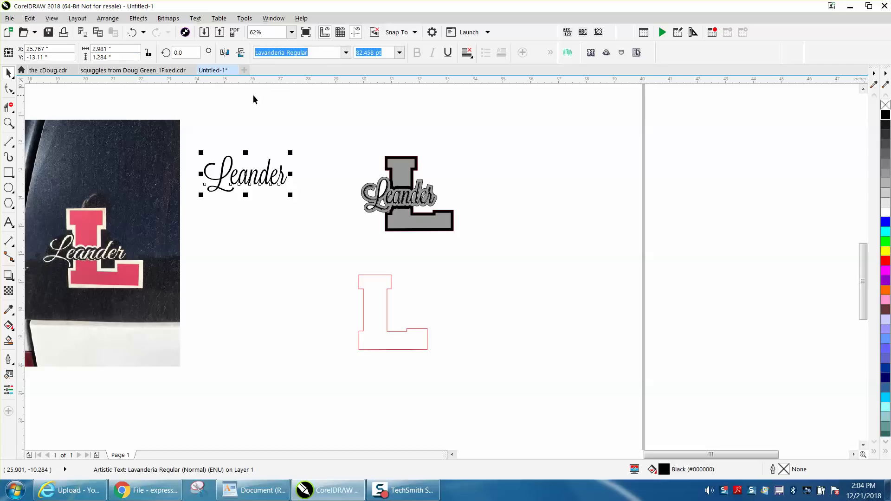
click(327, 101)
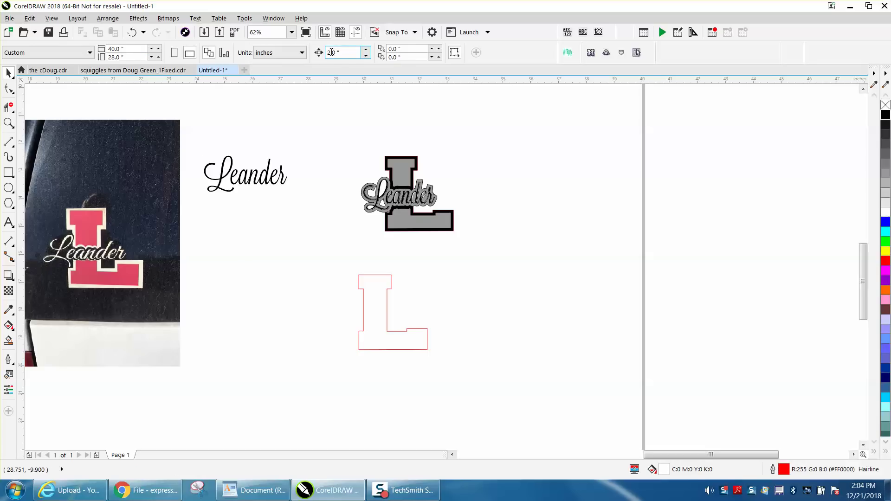
click(276, 172)
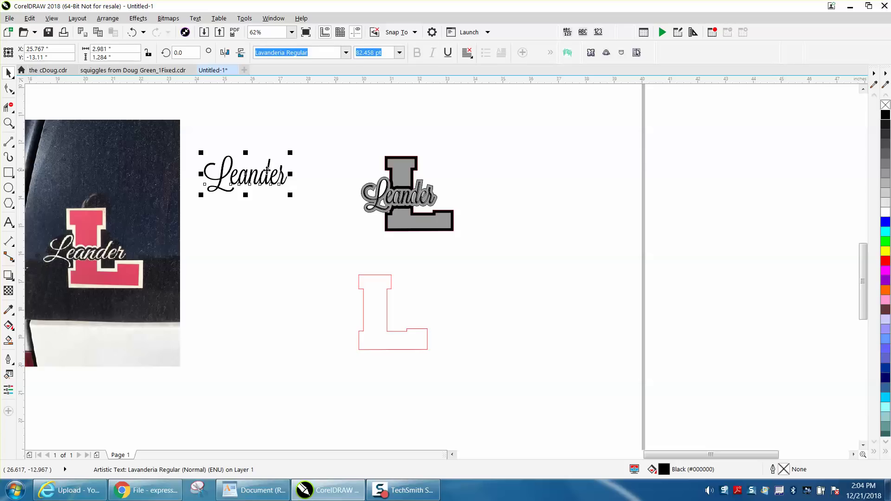
drag(250, 171, 520, 166)
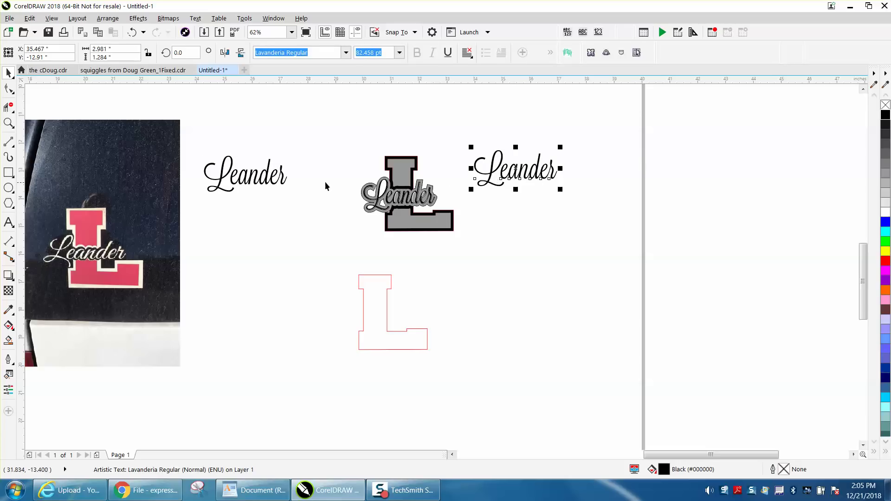
click(277, 184)
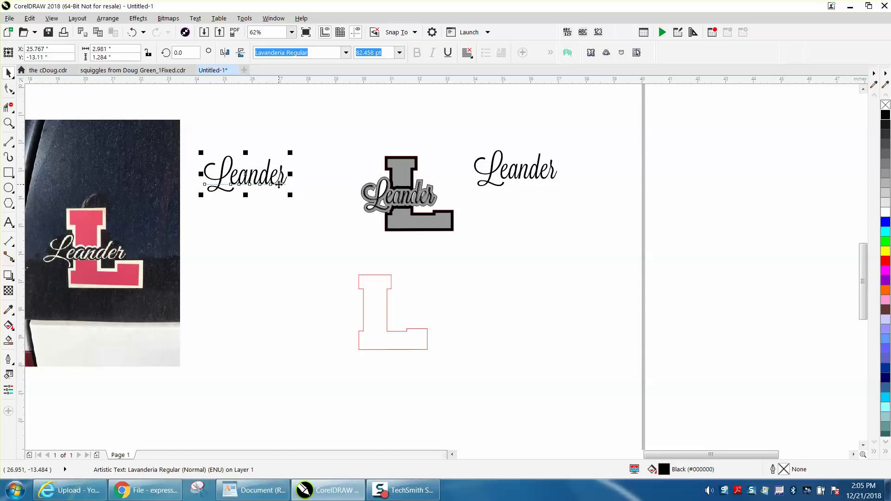
click(279, 185)
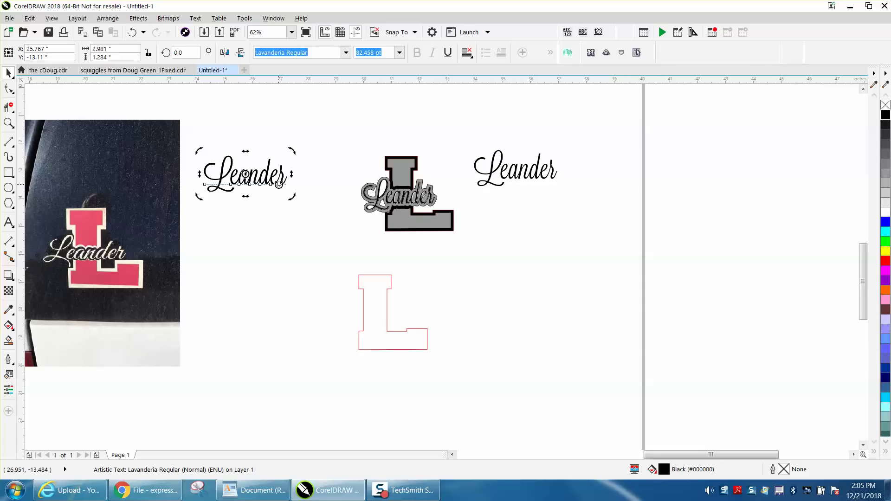
key(ctrl+d)
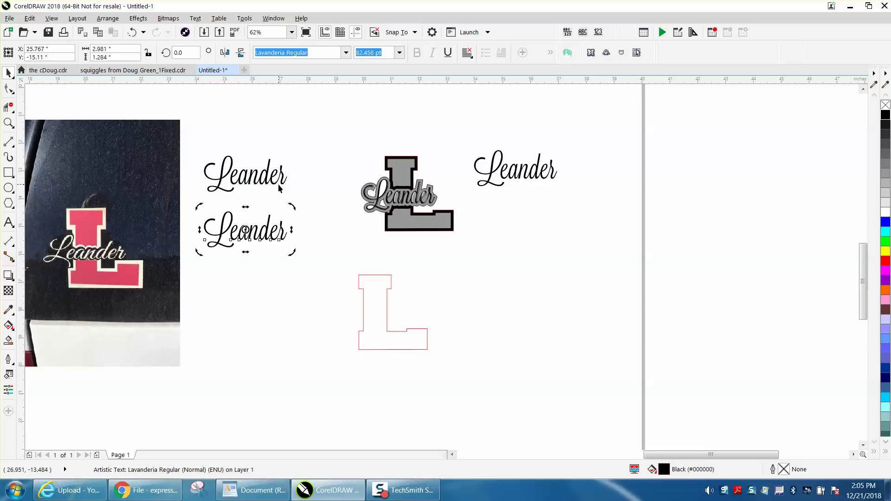
Give the lower Leander copy no fill and a red outline.
click(335, 242)
click(281, 230)
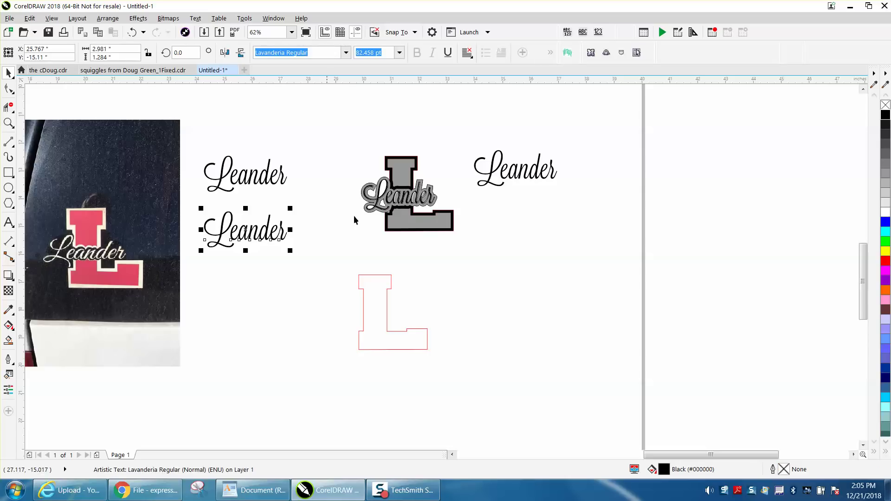
click(886, 109)
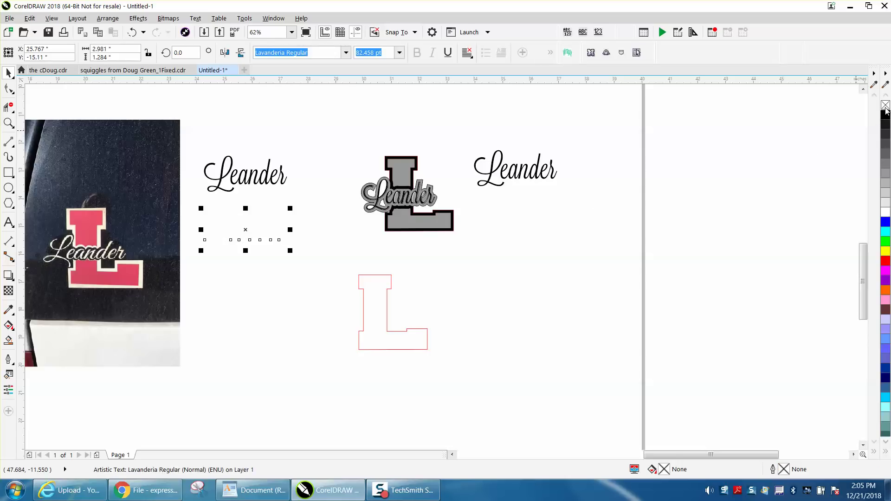
right_click(886, 262)
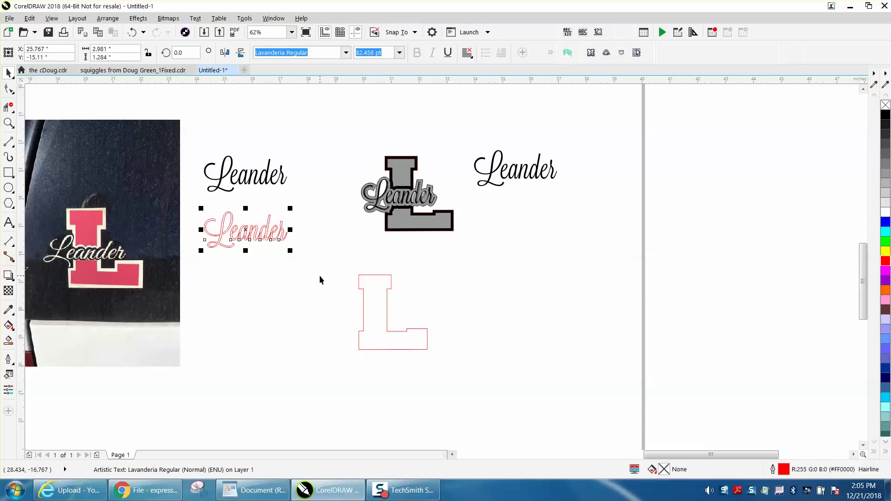
Break the red Leander into letters, convert them to curves, and create a boundary around them.
key(ctrl+k)
drag(191, 201, 310, 260)
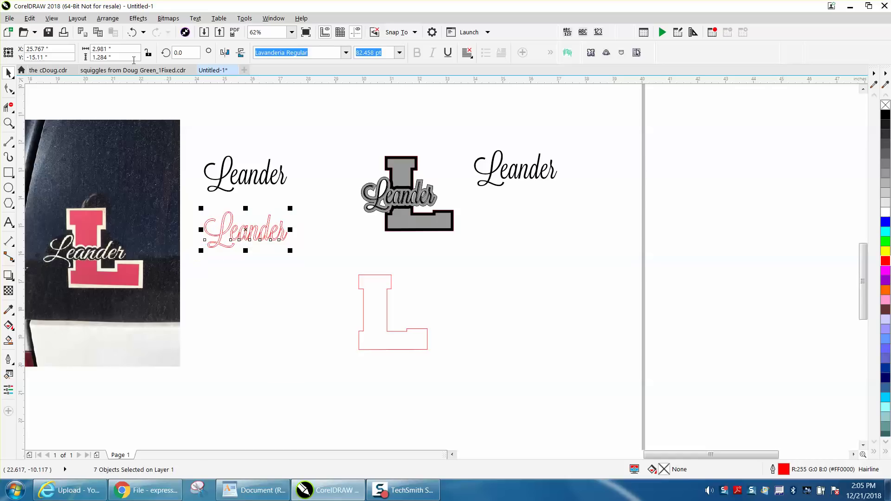
click(108, 18)
click(144, 285)
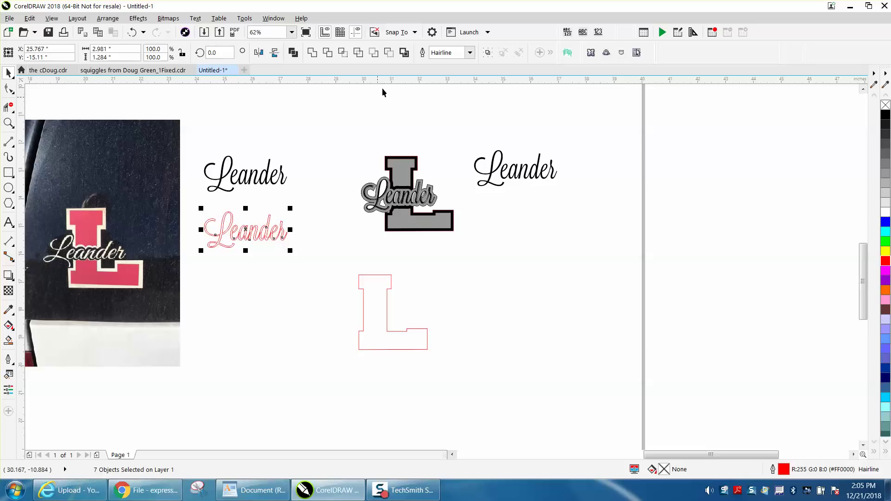
click(404, 53)
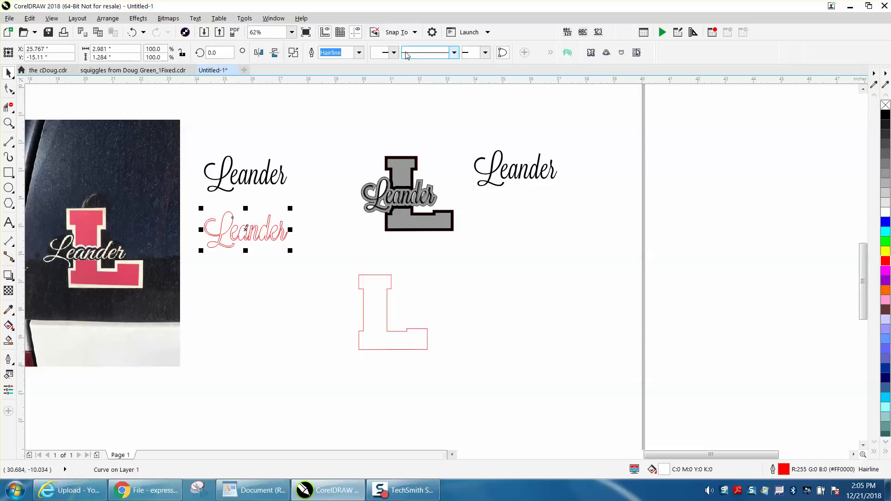
Zoom in on the red Leander outline and duplicate it 2 inches below.
click(9, 123)
drag(197, 204, 335, 267)
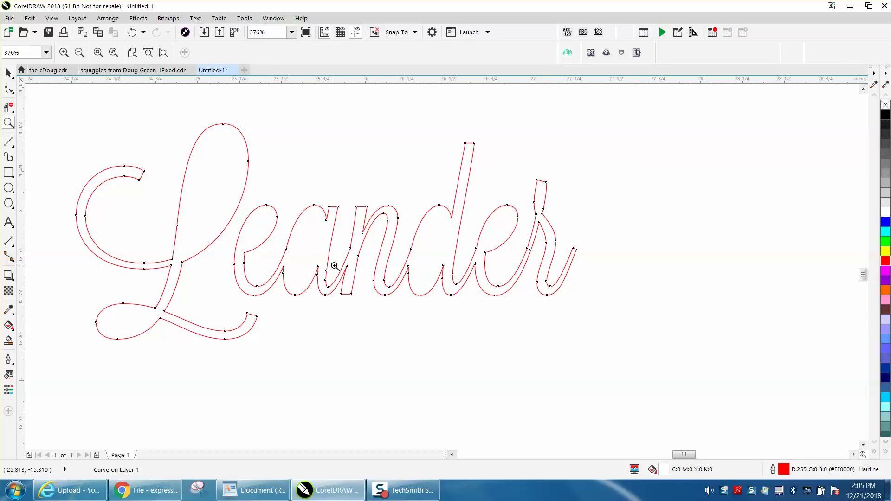
click(8, 73)
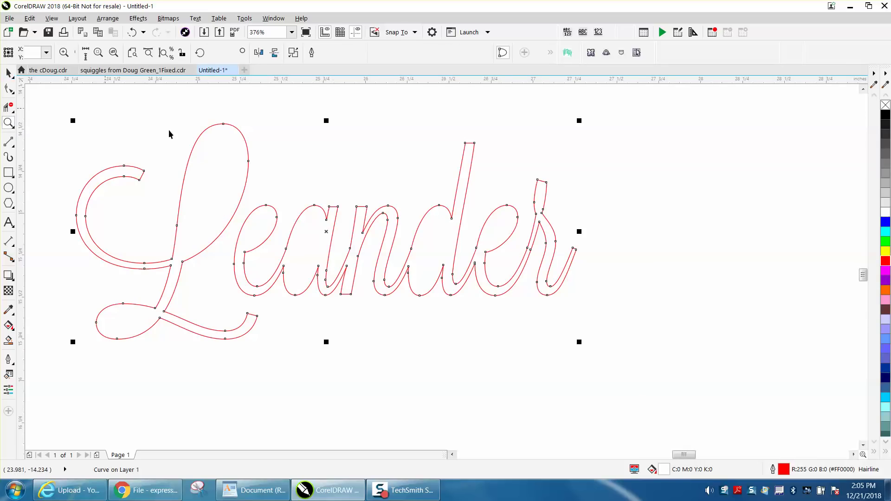
scroll(261, 153, down, 2)
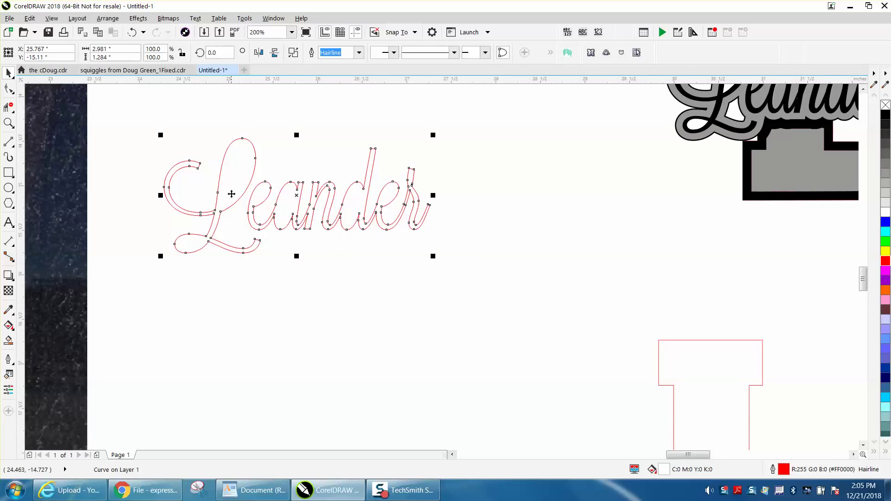
key(ctrl+d)
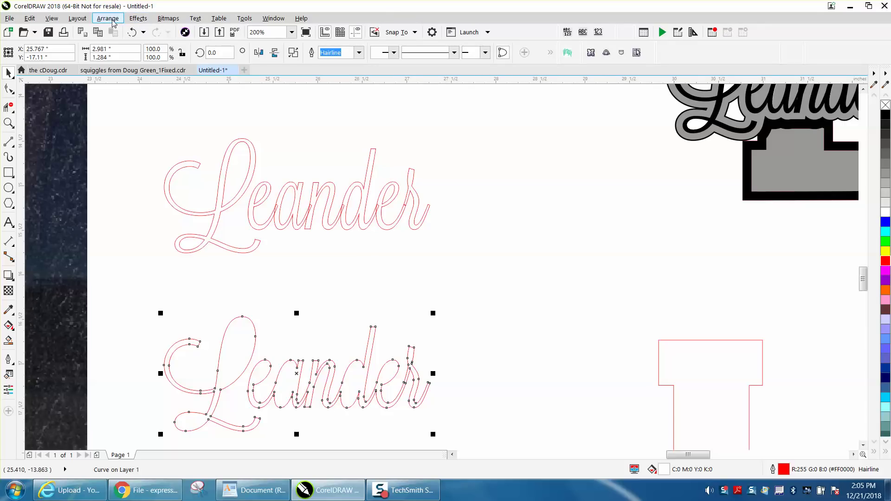
Apply a one-step 0.1-inch outside contour to the duplicated Leander outline.
click(130, 22)
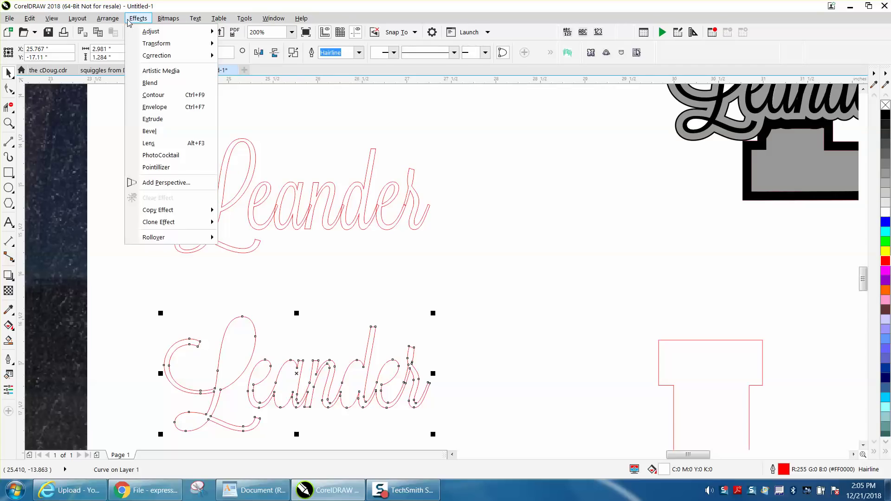
click(157, 95)
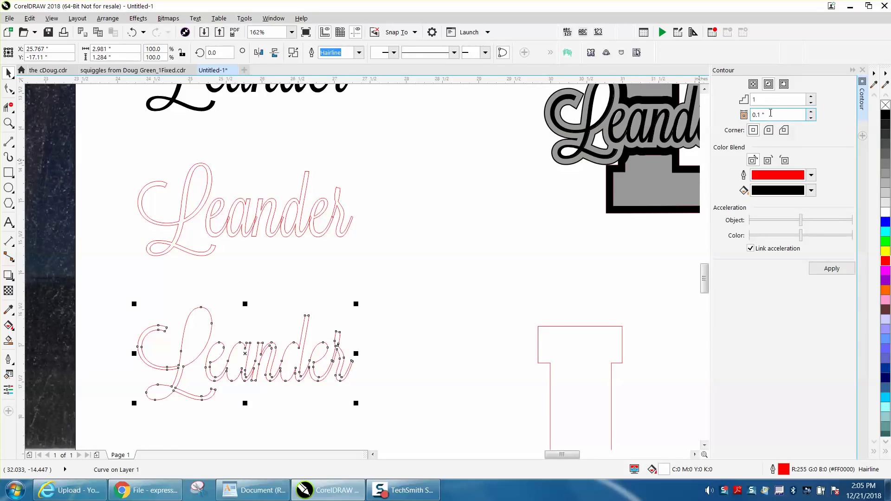
click(783, 86)
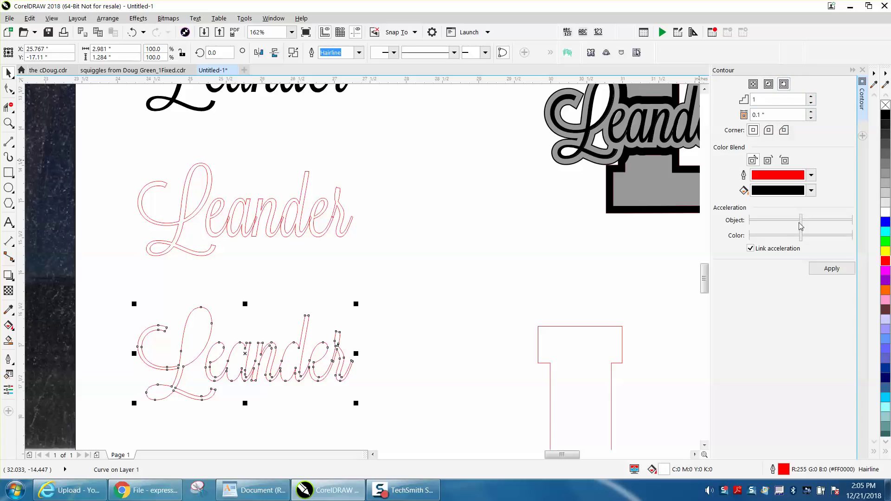
click(828, 272)
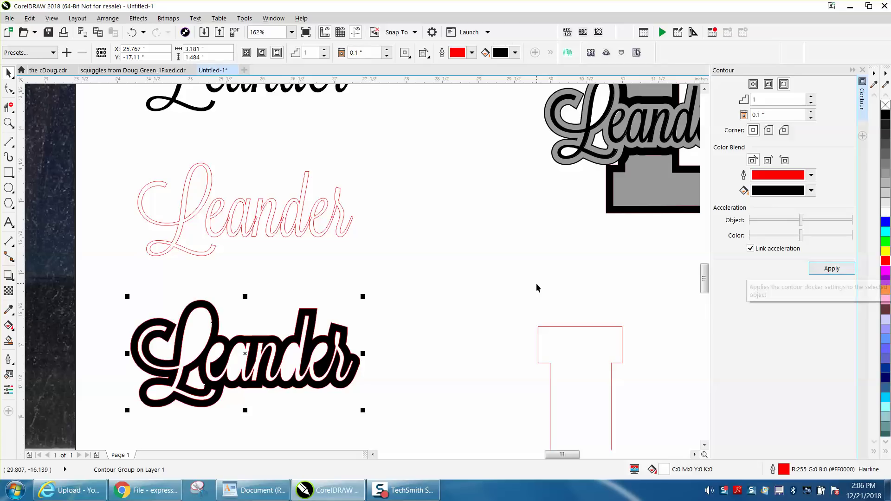
Remove the contour's black fill and break the contour apart from the outline.
click(886, 105)
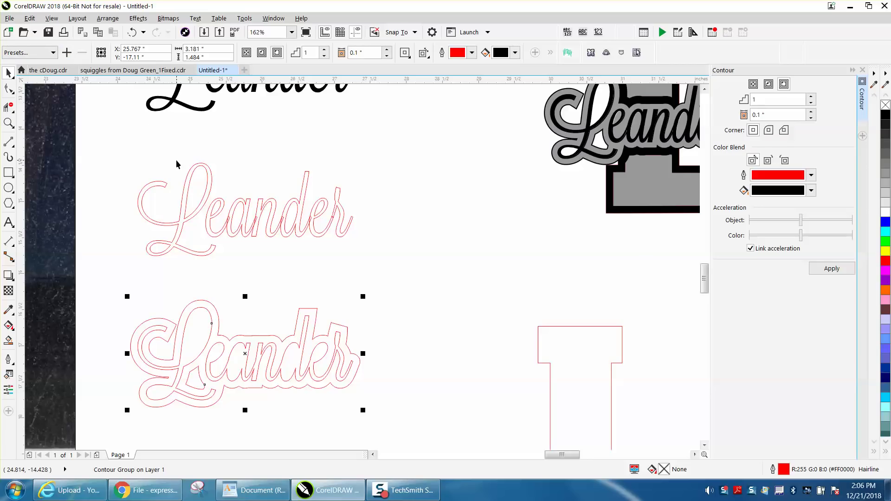
key(ctrl+k)
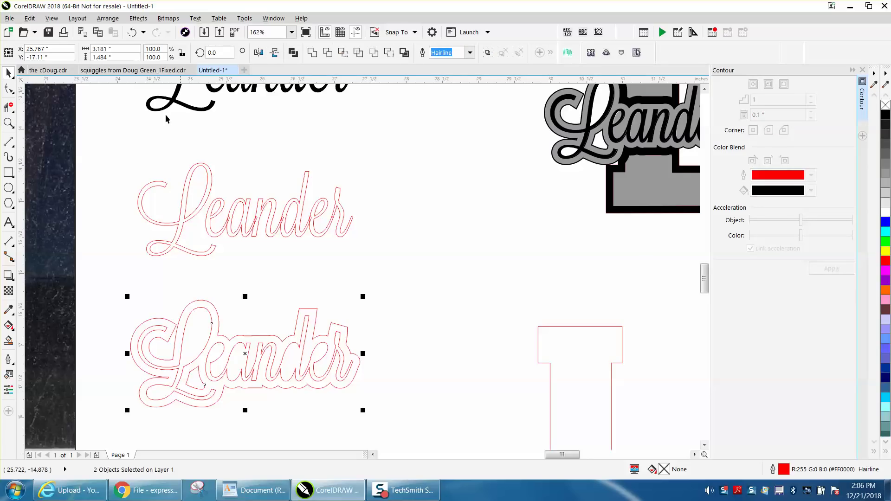
click(112, 19)
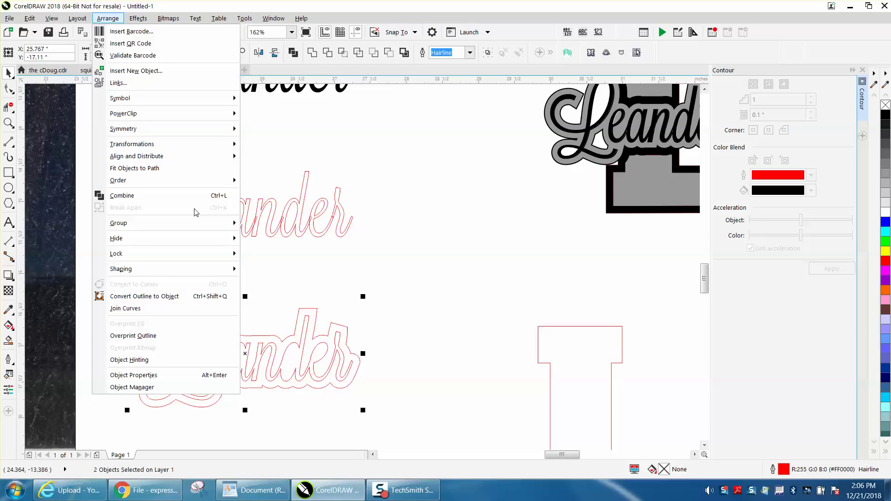
click(296, 170)
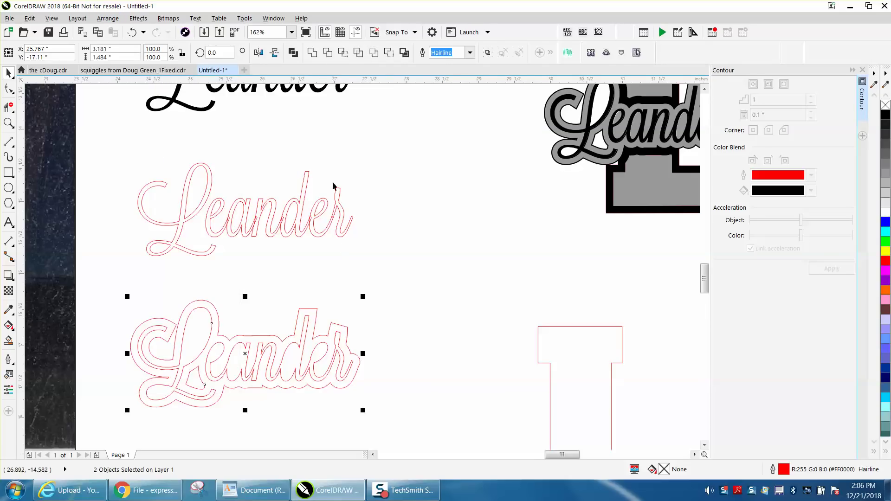
scroll(350, 269, down, 3)
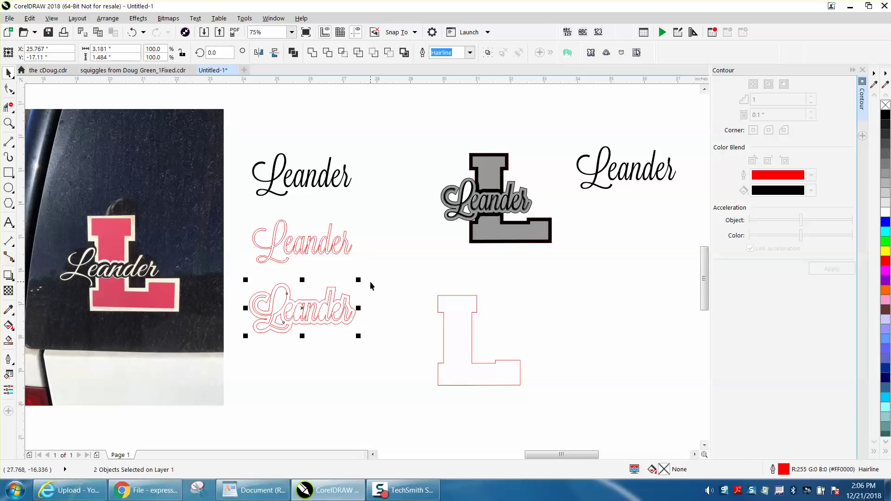
Separate the outer contour from its Leander and nudge it up onto the black Leander.
click(369, 282)
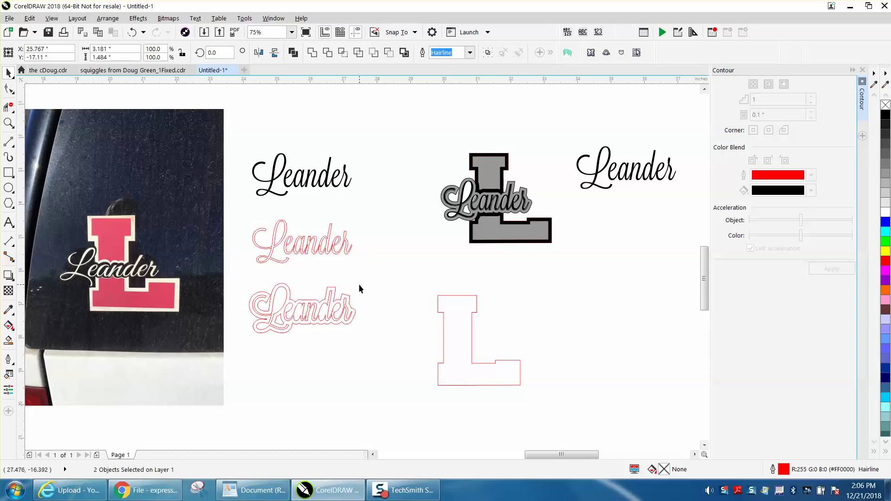
click(332, 302)
key(ctrl+k)
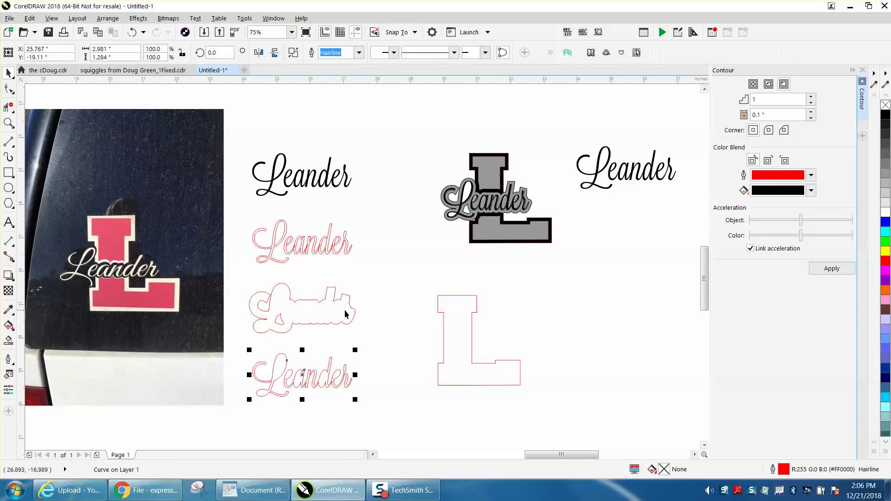
click(340, 301)
key(Up)
key(Up)
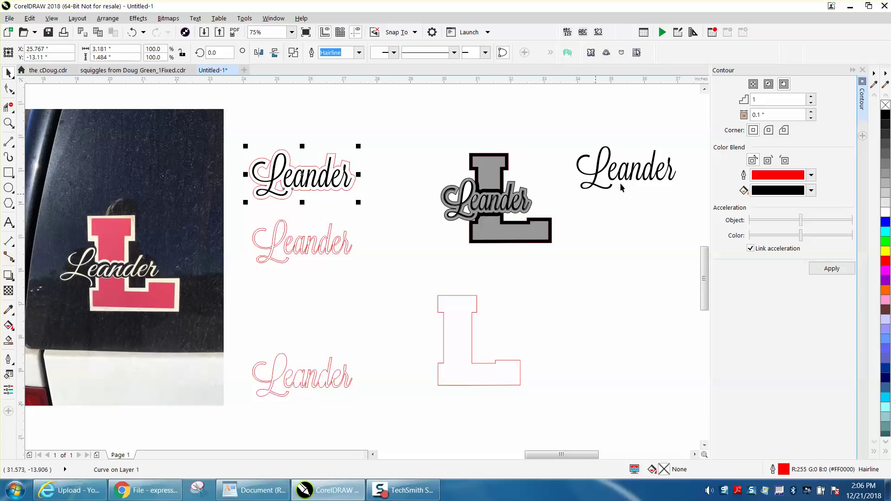
Delete the spare red Leander outlines and leftover d and L, then move the black Leander lower.
click(308, 251)
drag(246, 215, 383, 270)
drag(240, 227, 385, 408)
key(Delete)
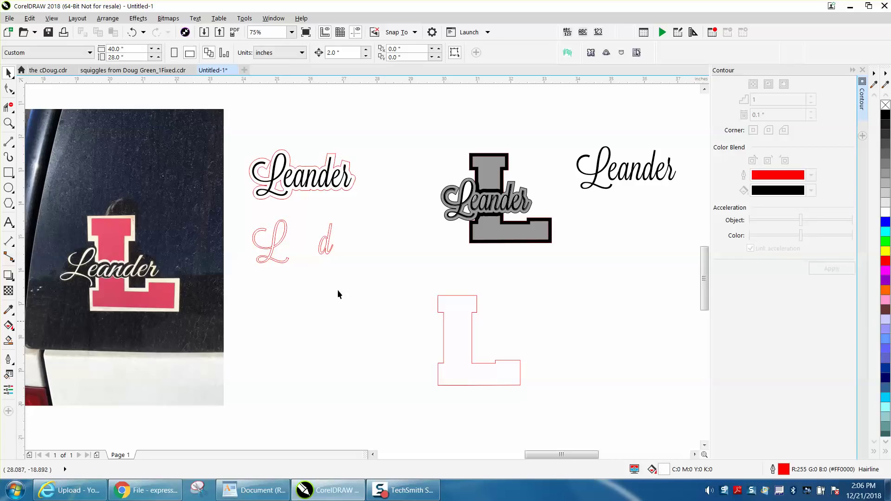
drag(302, 215, 382, 269)
key(Delete)
click(285, 233)
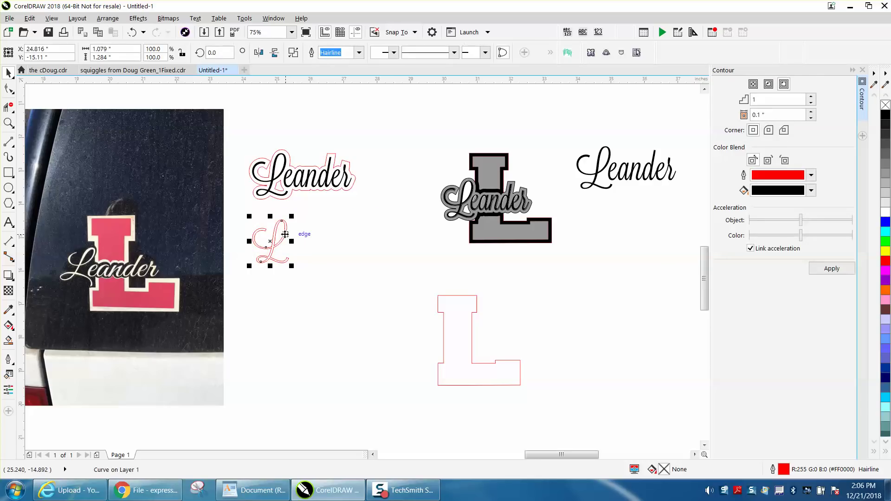
key(Delete)
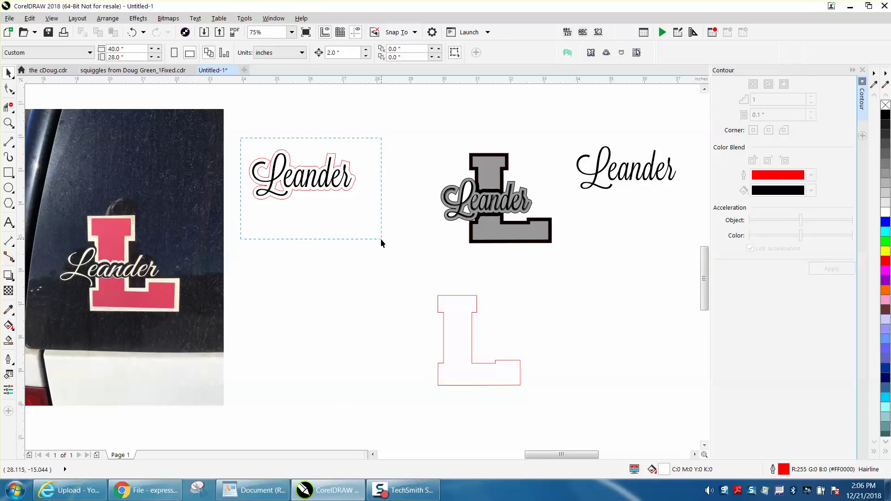
drag(381, 239, 381, 239)
drag(304, 182, 315, 285)
Move the black Leander text 2 inches down and place the red L over the Leander contour.
click(382, 239)
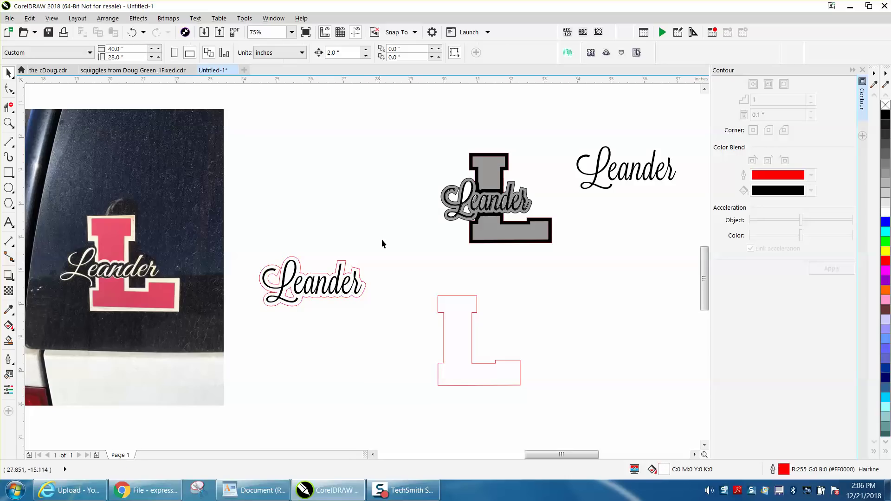
click(335, 293)
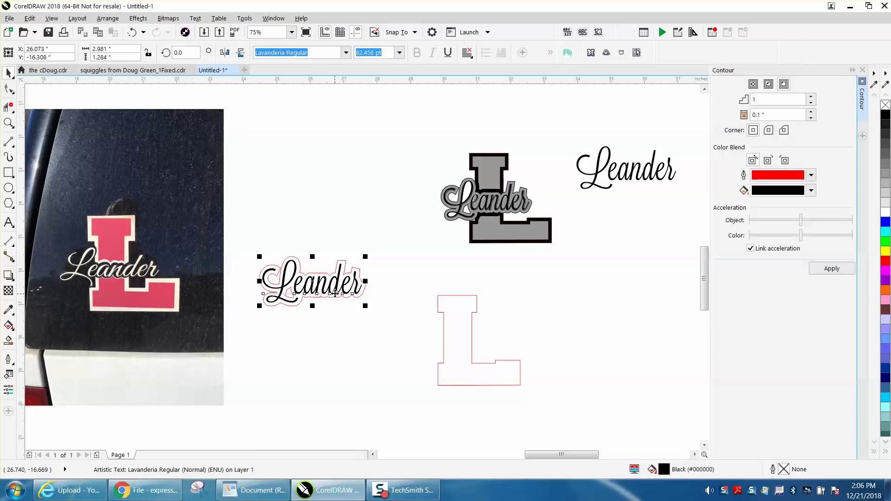
key(Down)
key(Down)
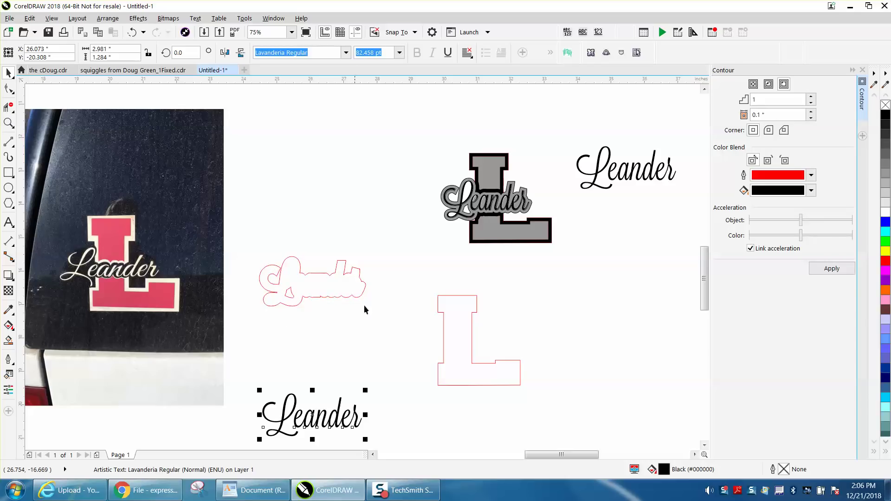
click(443, 330)
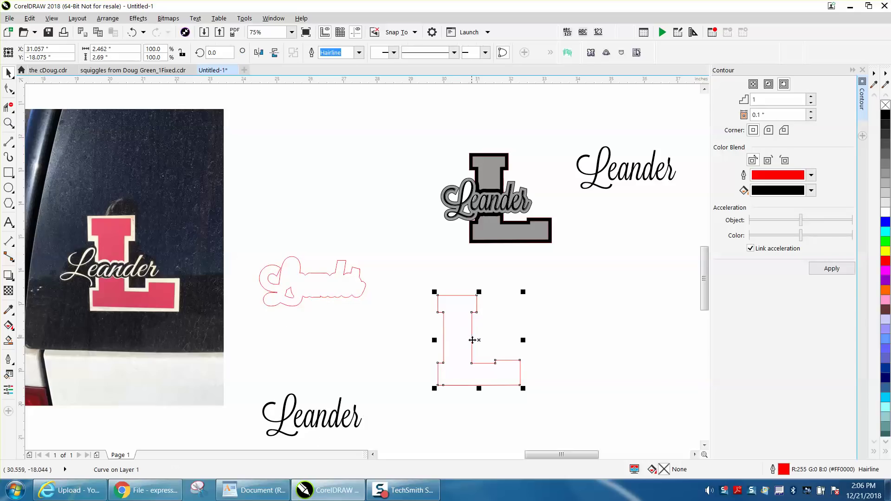
drag(444, 330, 335, 284)
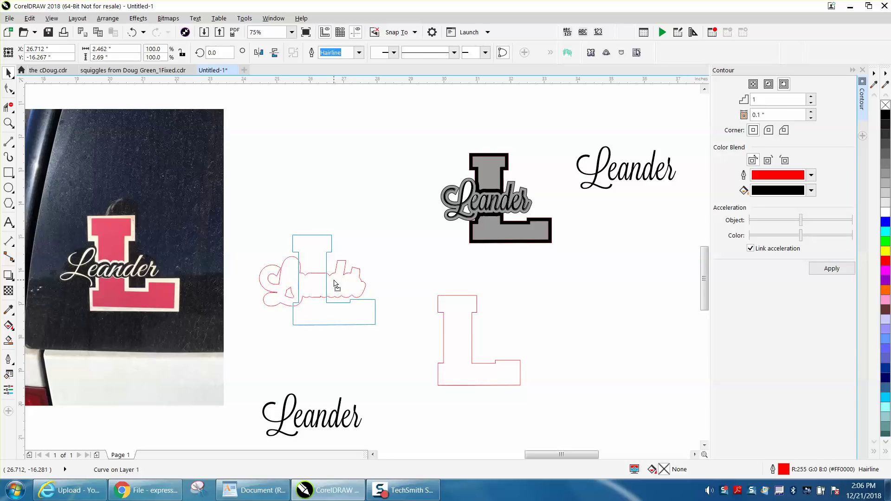
drag(334, 282, 335, 283)
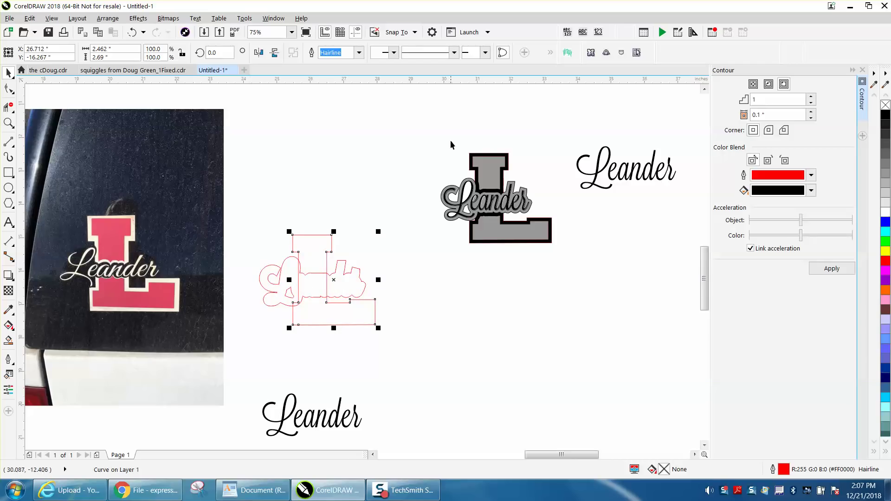
Move the finished L logo aside and zoom in on the red L and Leander outlines.
drag(450, 145, 578, 253)
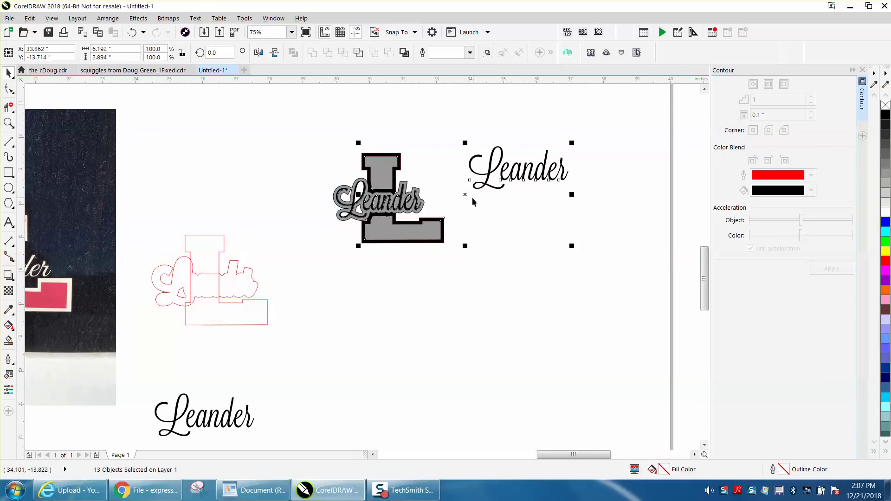
drag(472, 197, 562, 125)
scroll(452, 253, down, 1)
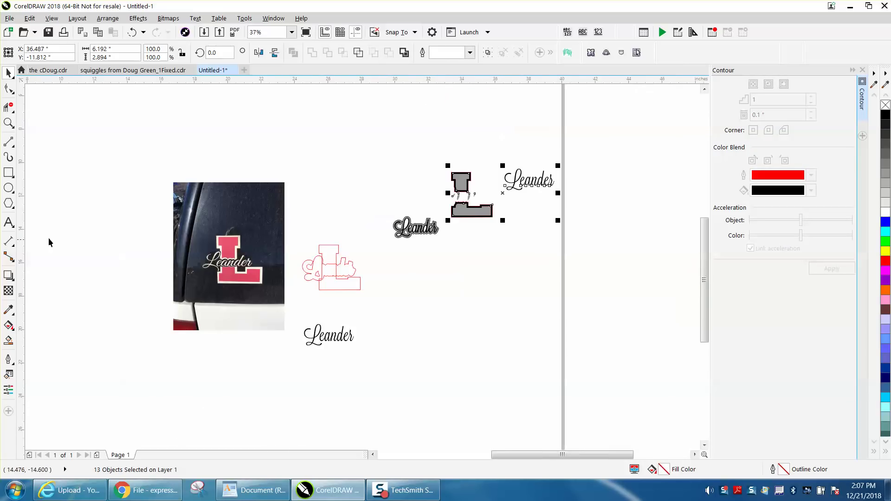
click(8, 122)
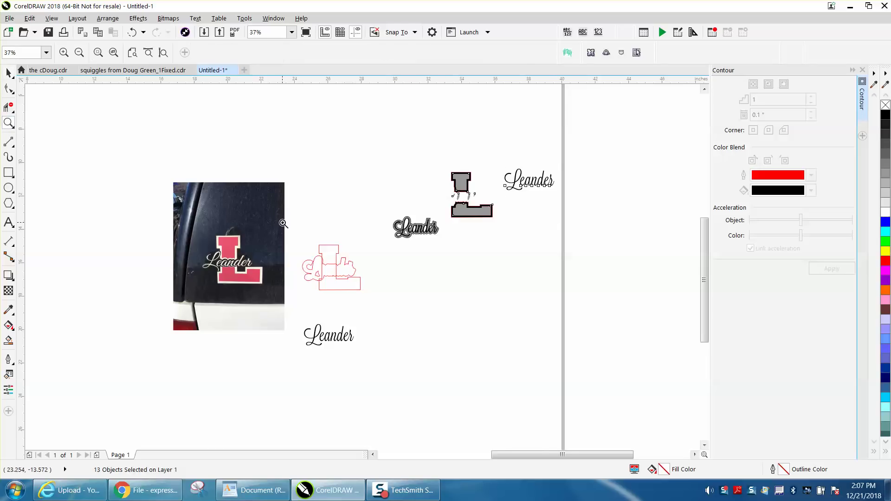
drag(283, 223, 418, 322)
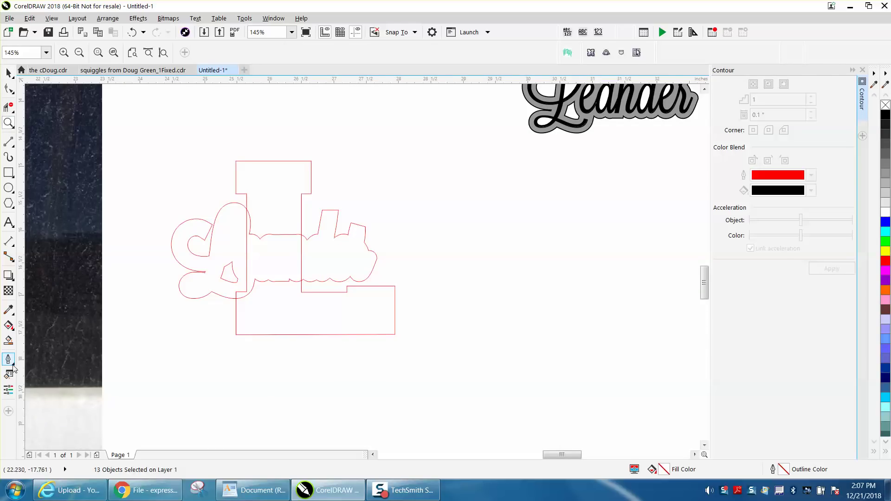
Smart Fill the L's bottom and top regions in black and nudge each new shape right.
click(9, 341)
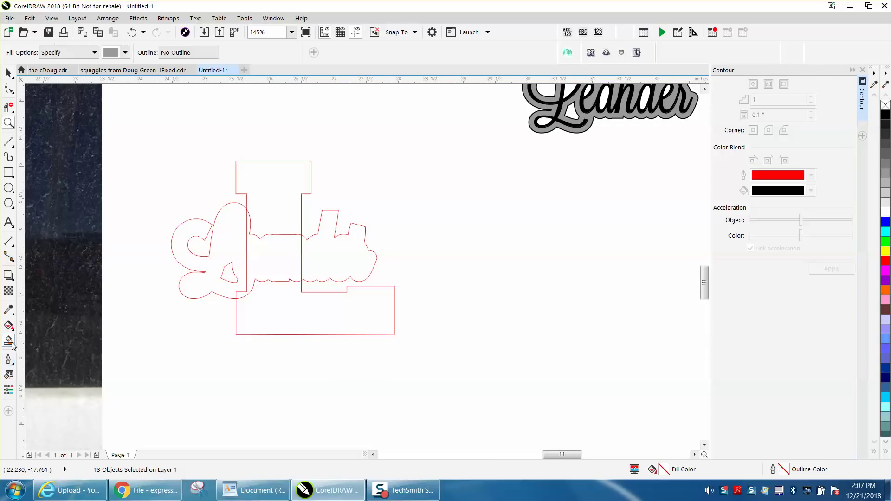
click(317, 323)
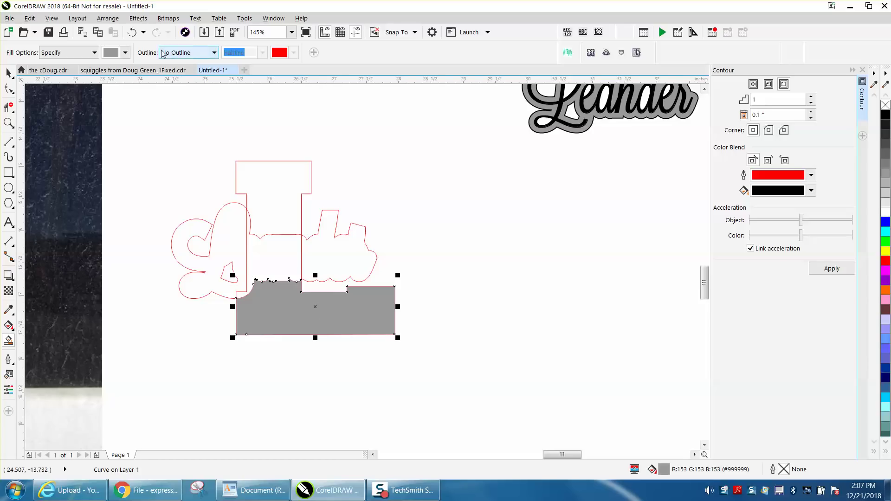
click(133, 32)
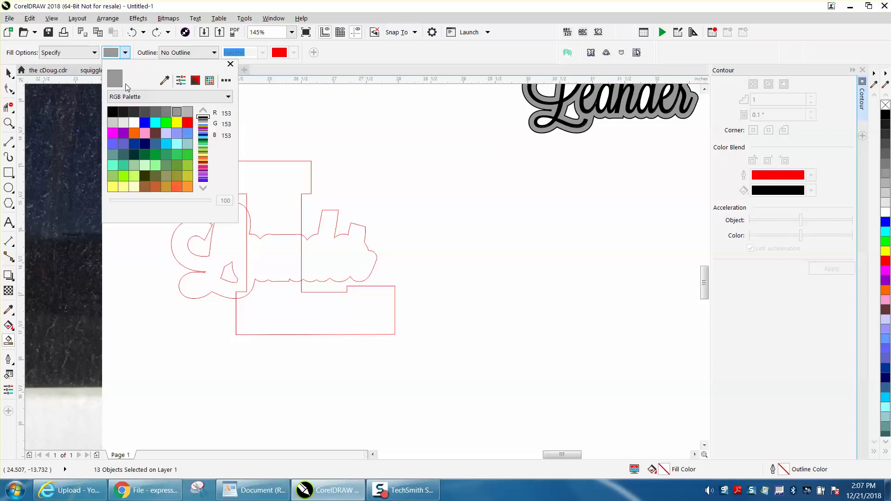
click(112, 112)
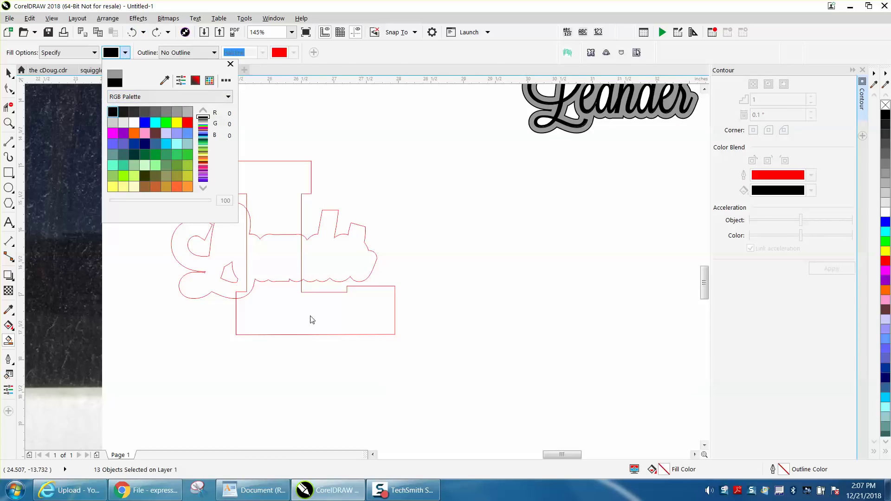
click(323, 300)
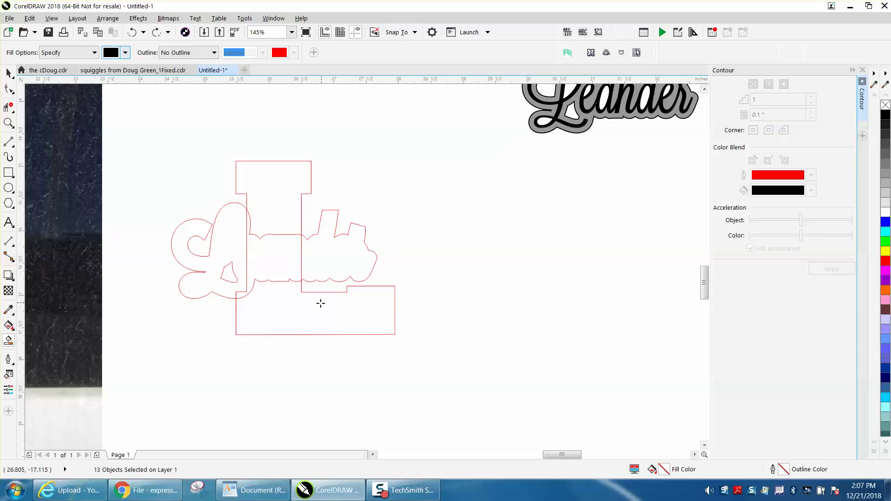
click(320, 305)
key(Right)
key(Right)
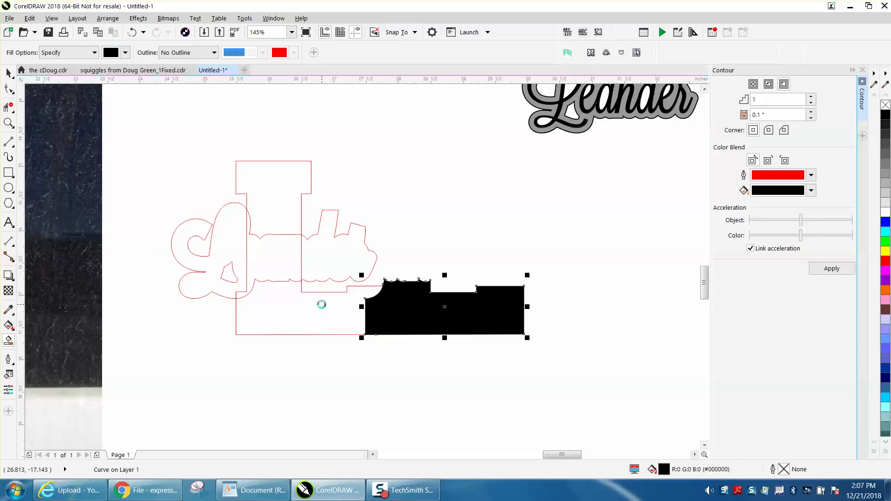
key(Right)
key(Right)
click(291, 214)
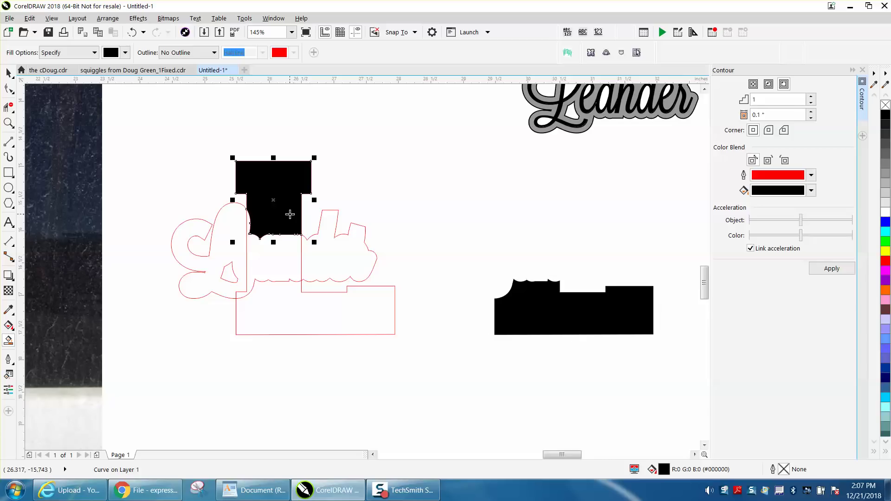
key(Right)
key(Right)
key(Right)
key(Right)
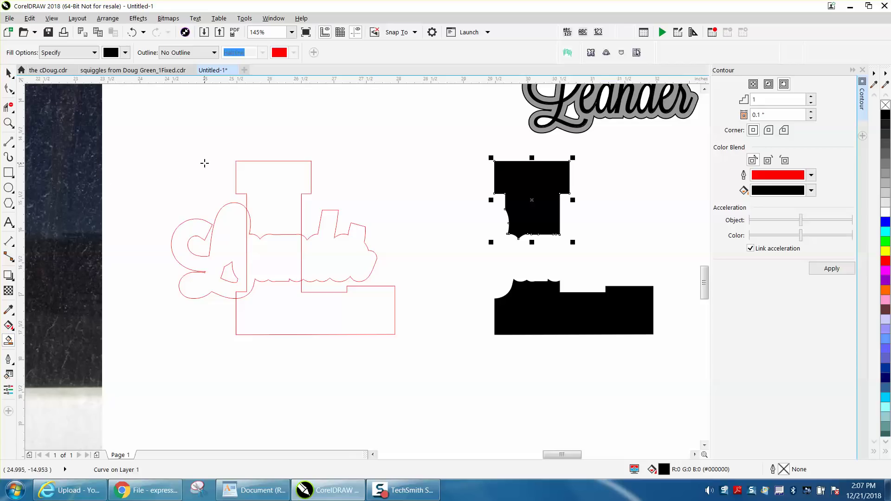
Set both black L pieces to no fill with a red hairline outline.
click(8, 73)
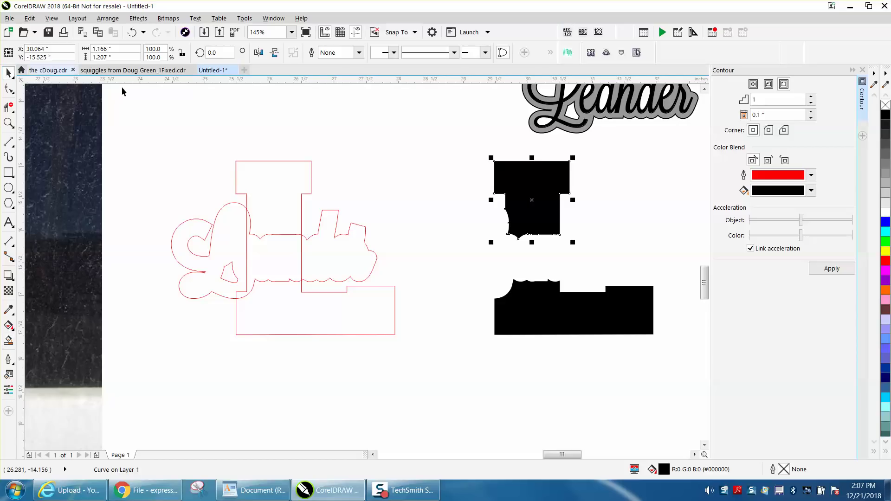
drag(464, 142, 665, 366)
click(886, 110)
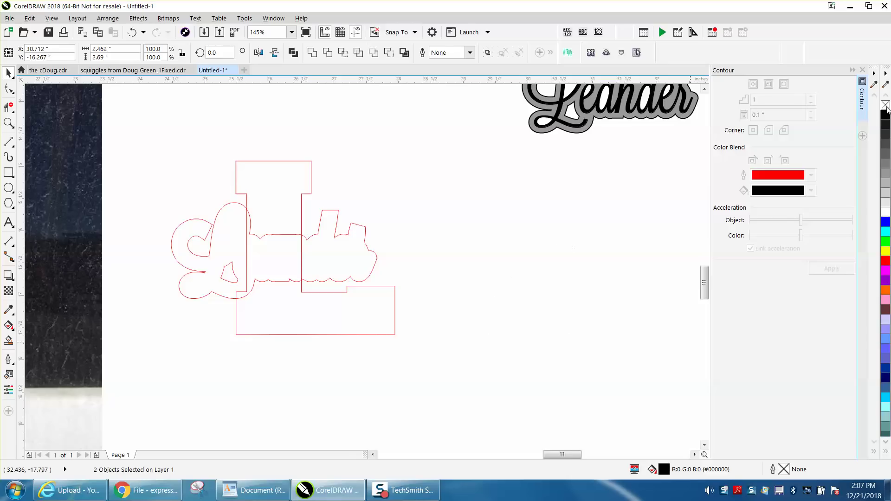
right_click(886, 263)
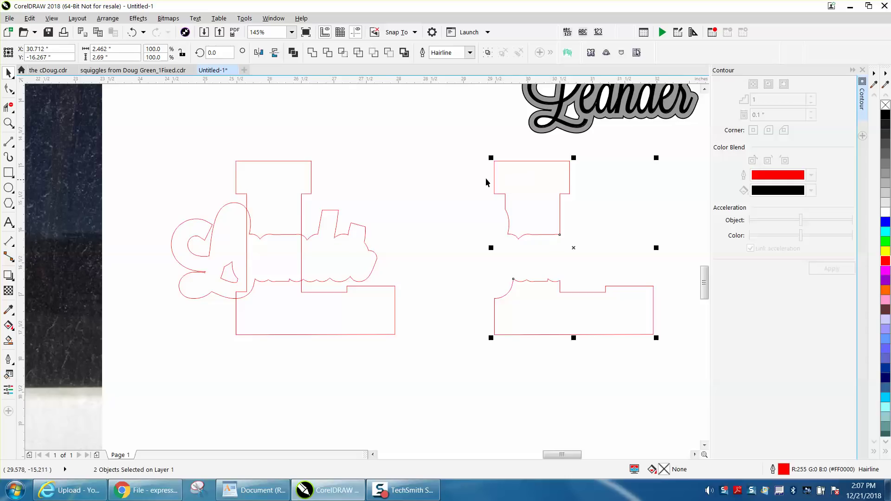
click(502, 192)
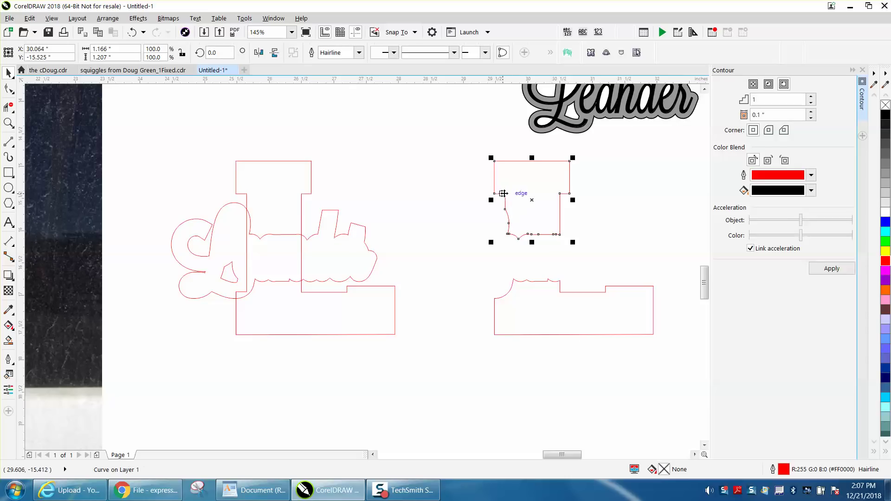
Add a one-step 0.1-inch inside contour to the upper and lower L pieces.
click(772, 88)
click(832, 269)
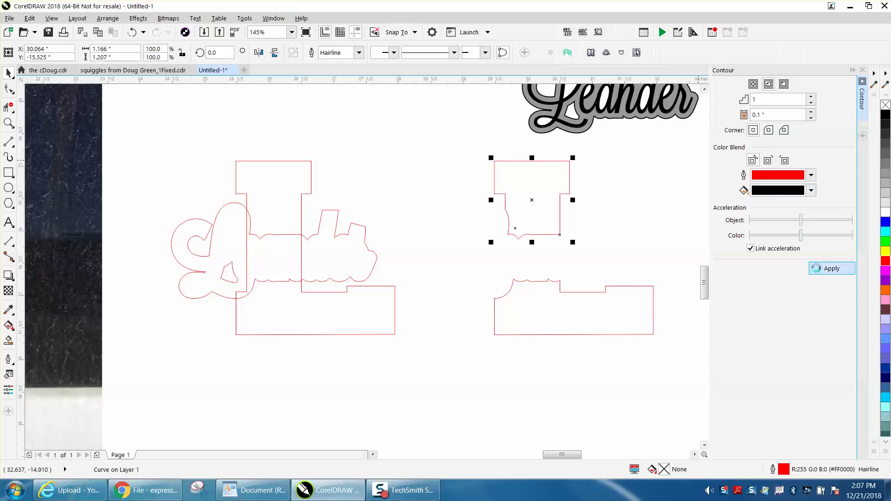
click(640, 286)
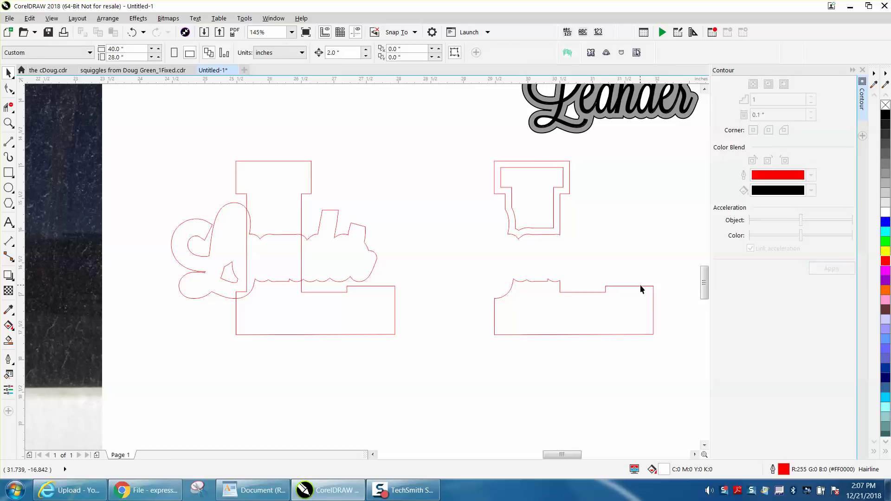
click(832, 270)
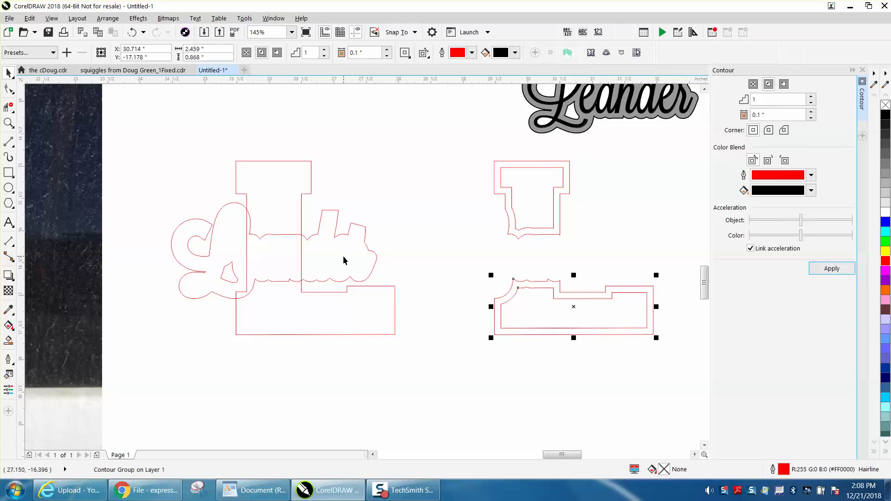
click(302, 225)
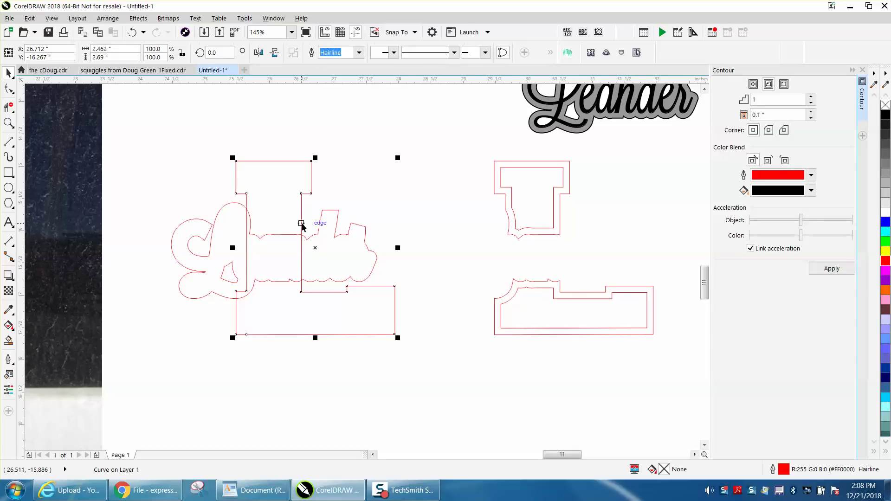
Nudge the L contour shapes into position, then shift both 2 inches left.
key(shift+Right)
key(shift+Down)
key(shift+Down)
key(shift+Right)
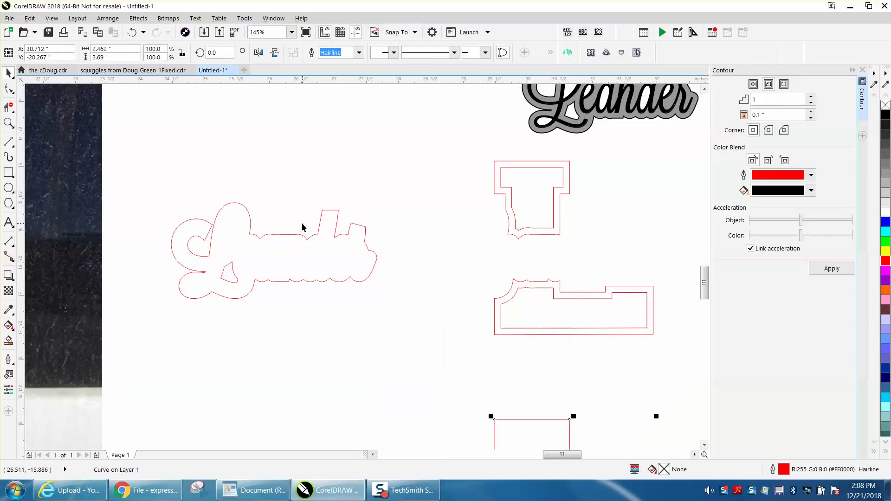
key(shift+Right)
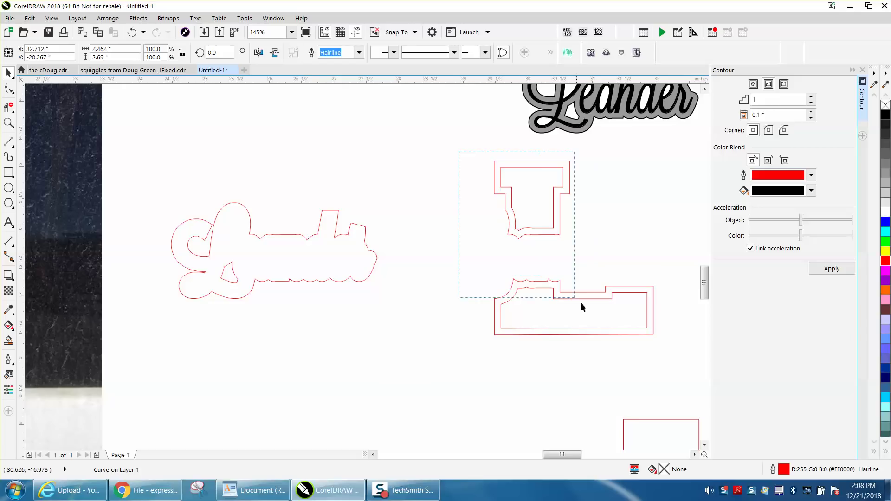
drag(582, 303, 673, 354)
key(shift+Left)
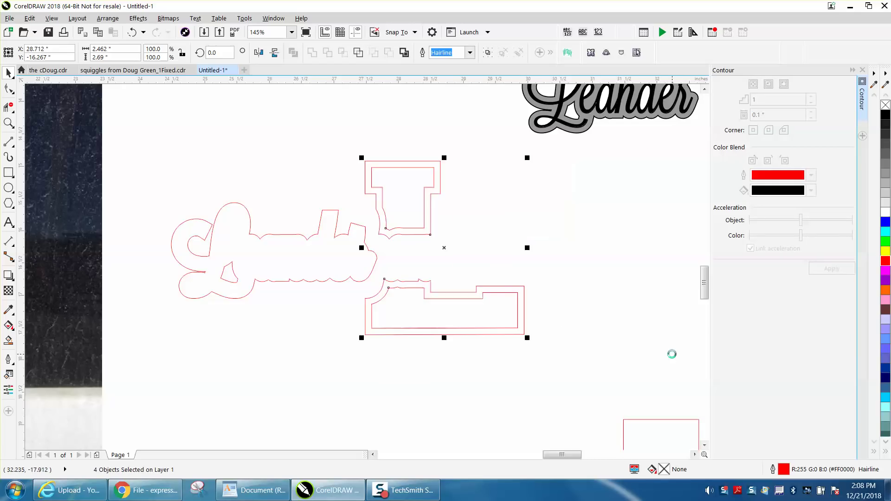
key(shift+Left)
scroll(545, 322, down, 2)
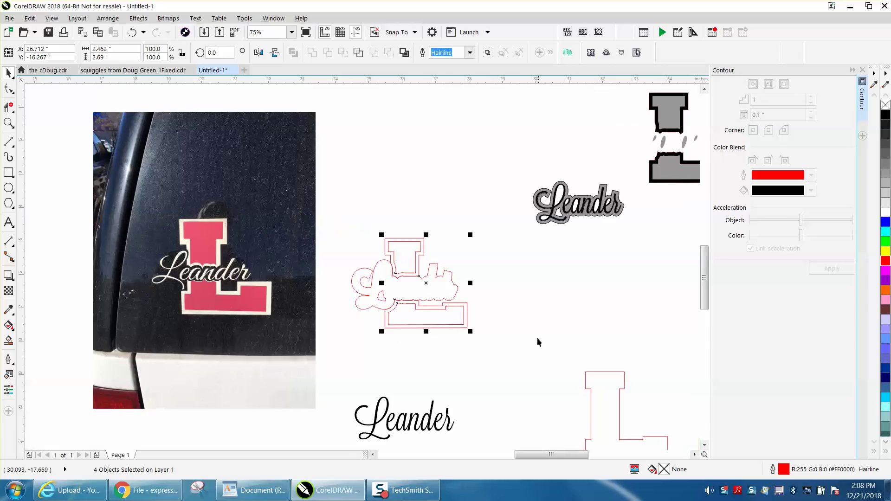
Move the black Leander text up onto the contours and zoom in on the artwork.
click(440, 417)
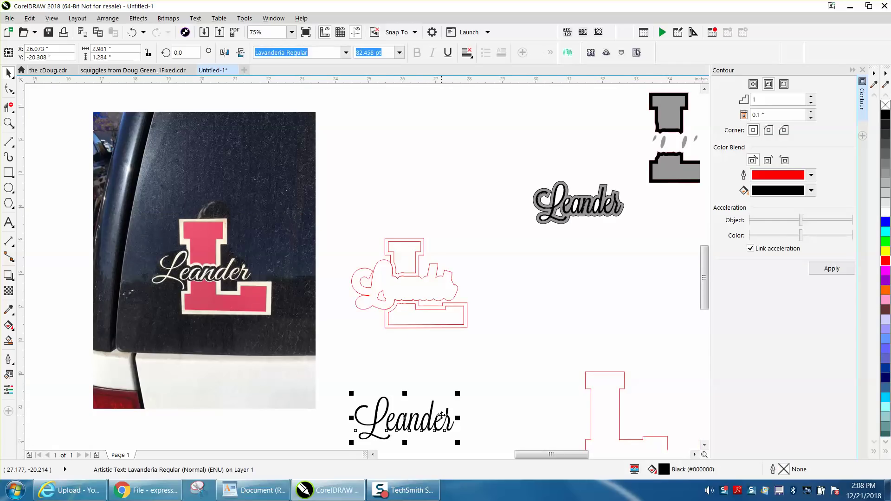
key(shift+Up)
key(shift+Up)
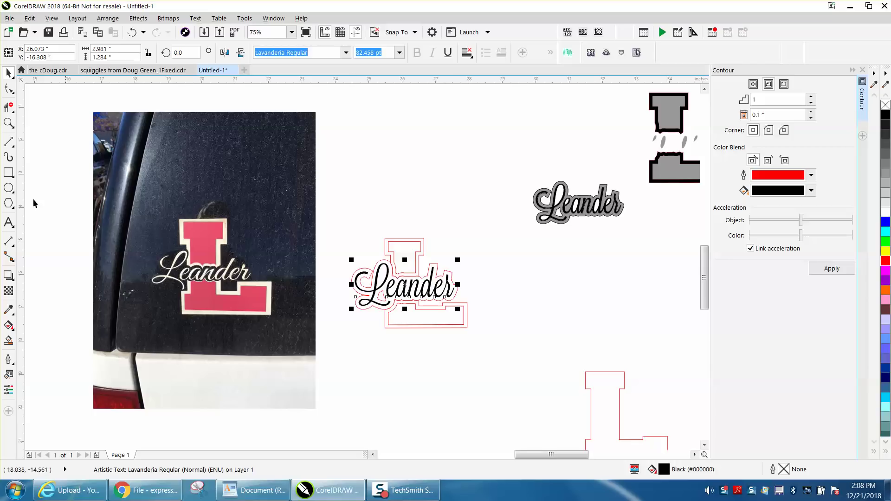
click(9, 122)
drag(346, 219, 512, 345)
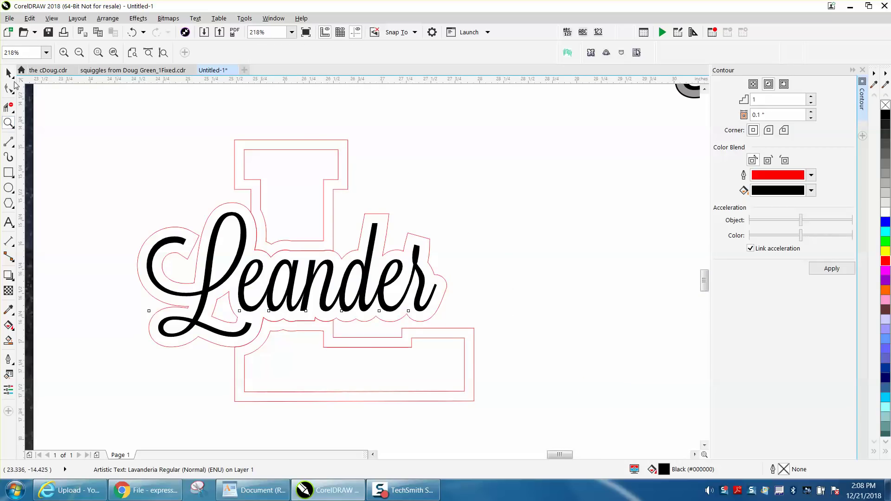
click(8, 72)
Smart Fill the top and bottom bands of the L border in black.
click(9, 340)
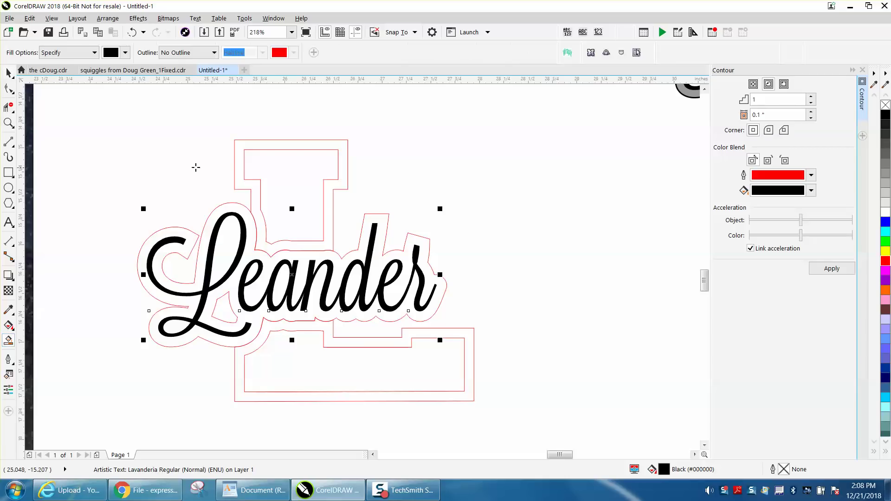
click(239, 162)
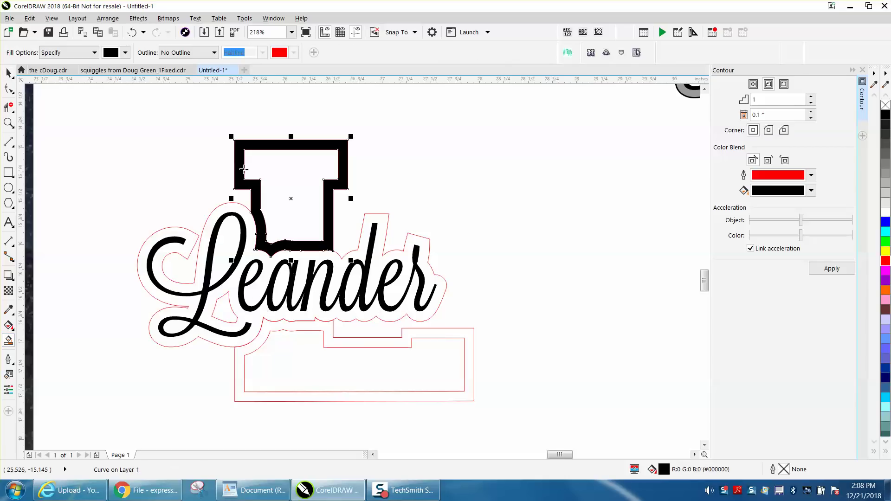
click(258, 342)
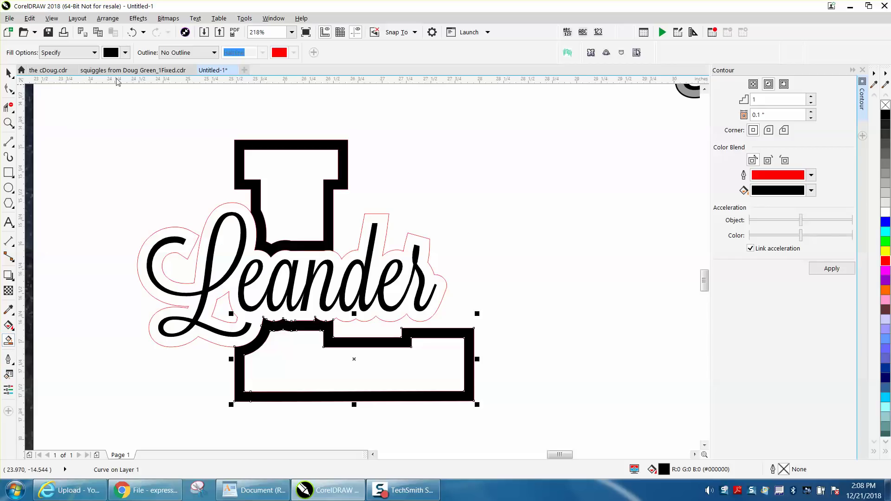
click(125, 53)
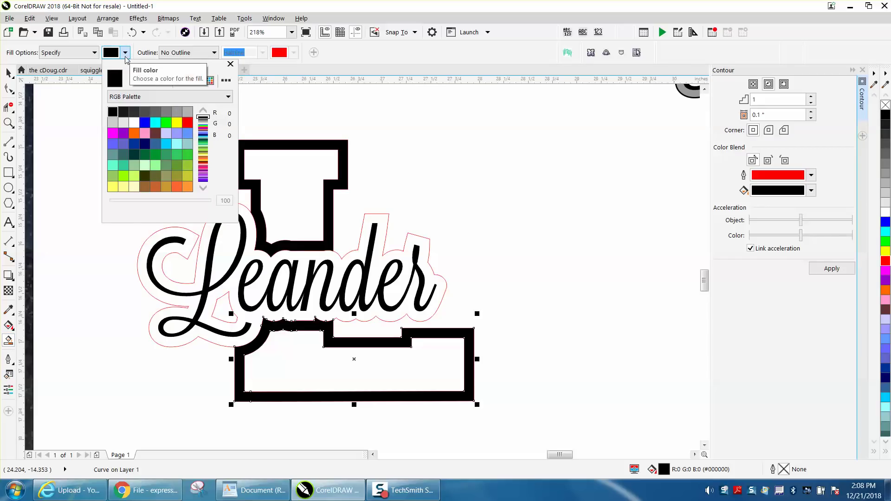
Fill the insides of the L's top and base with R153 G153 B153 grey.
click(176, 112)
click(294, 179)
click(293, 175)
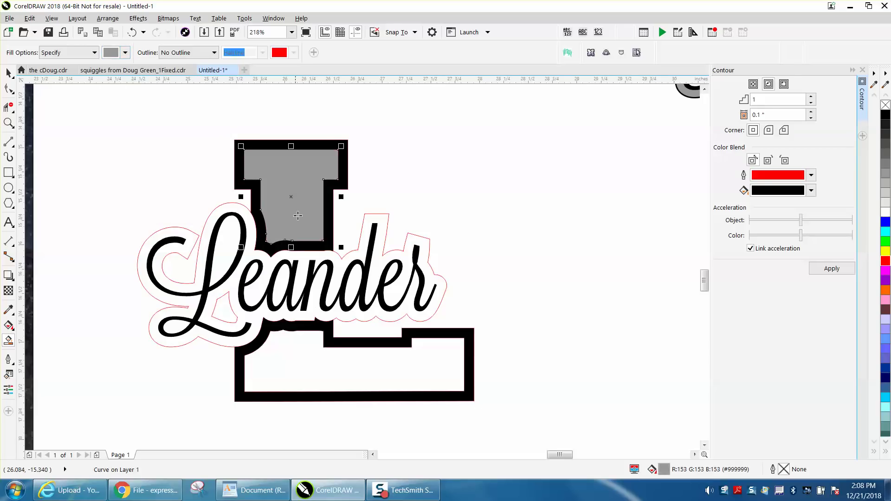
click(314, 367)
Zoom in and fill the area inside the Leander contour with the same grey.
scroll(222, 294, down, 3)
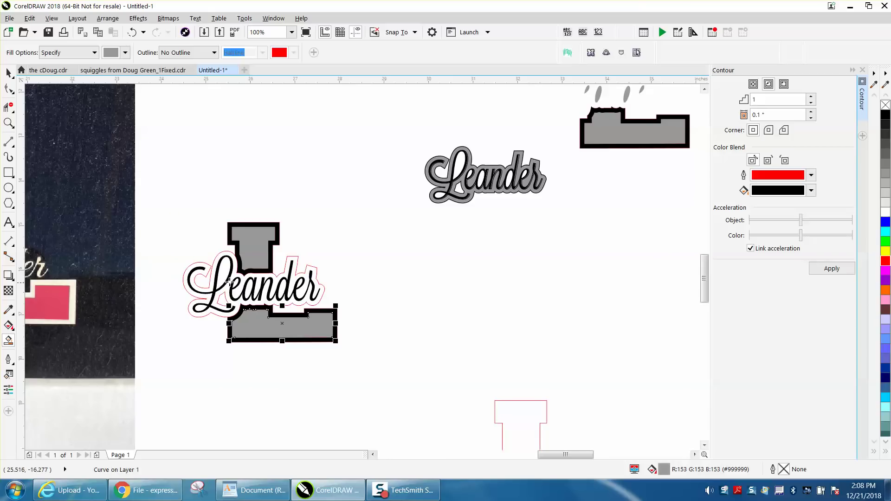
scroll(339, 271, down, 2)
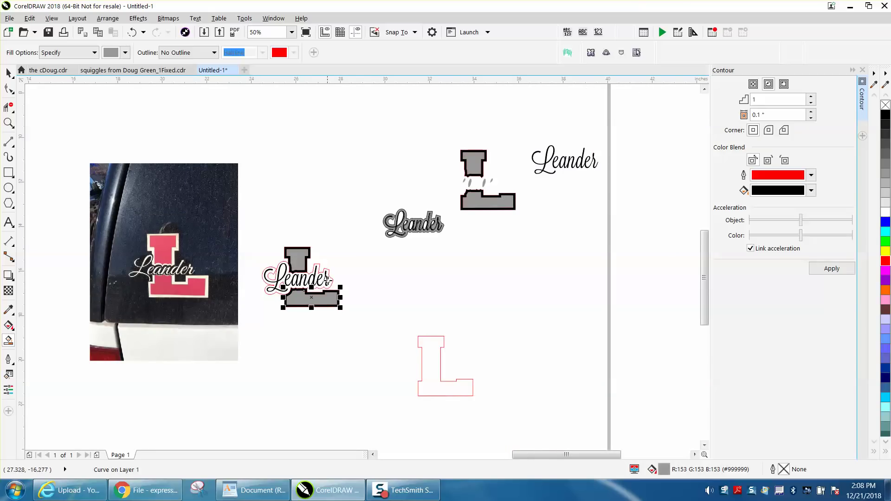
click(330, 281)
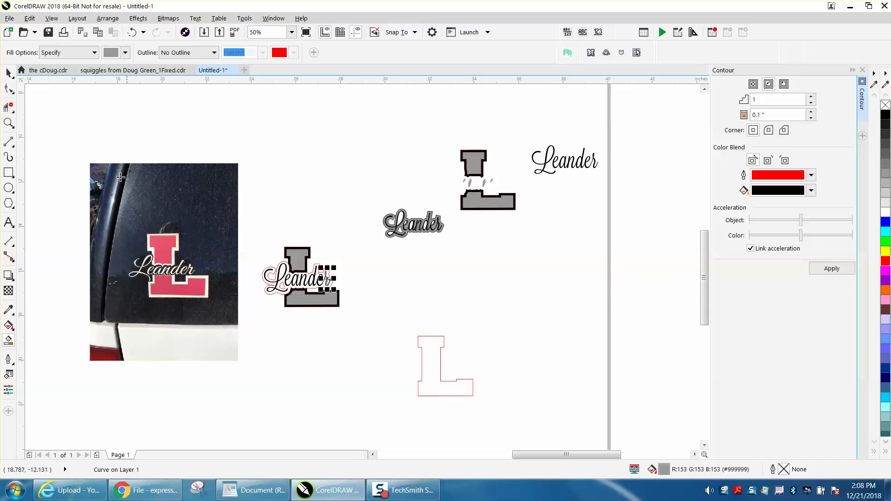
click(132, 32)
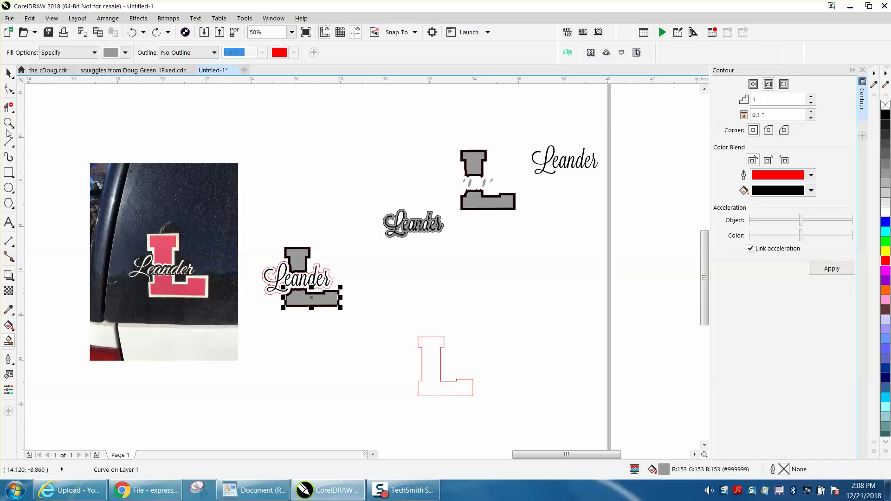
click(8, 122)
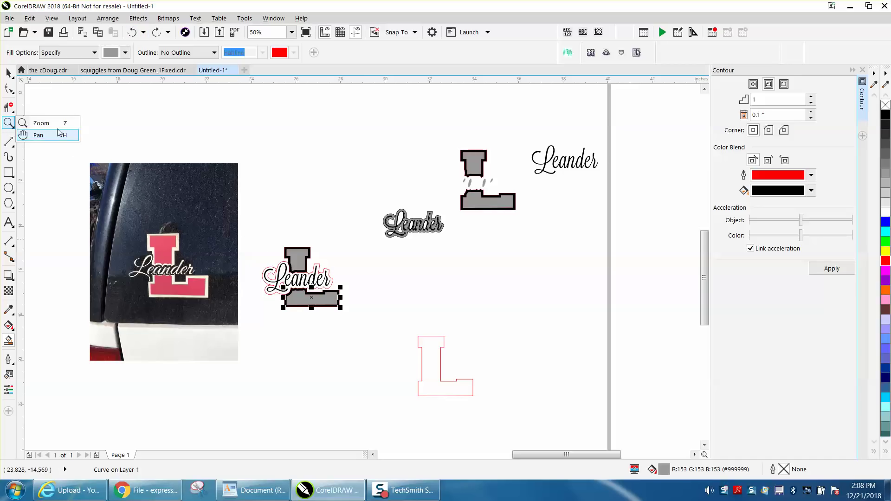
click(37, 135)
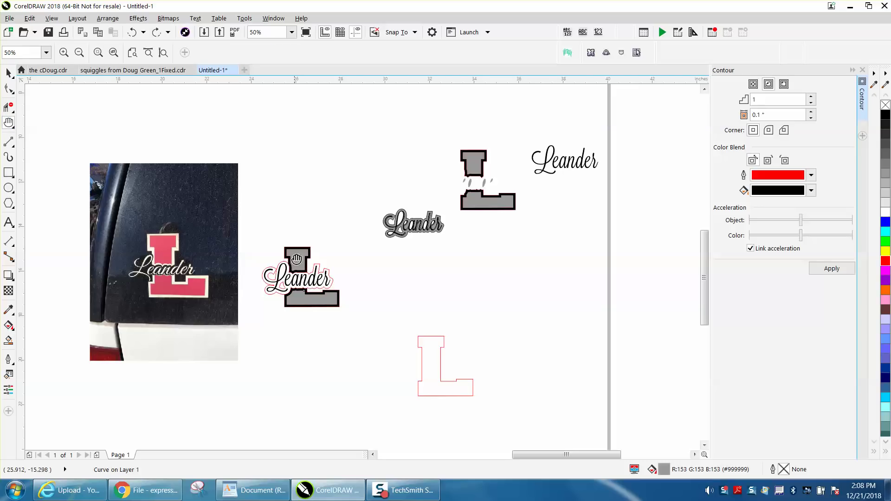
click(14, 128)
click(29, 123)
drag(255, 242, 390, 328)
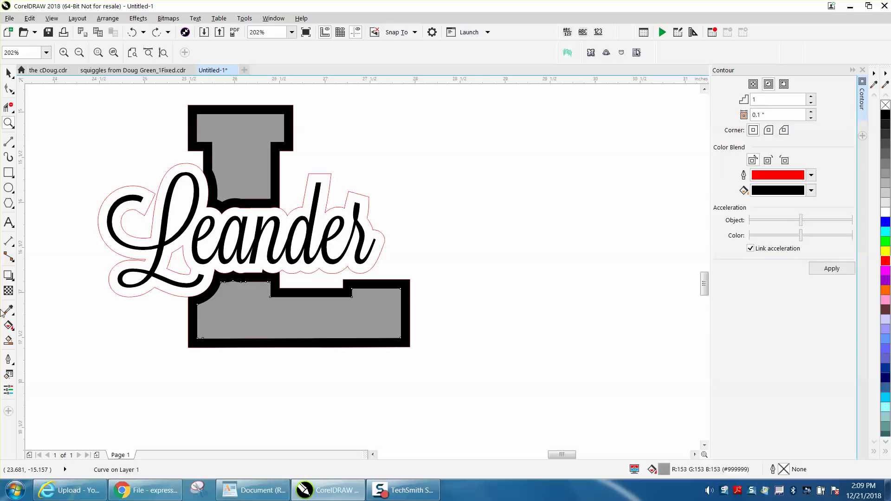
click(9, 340)
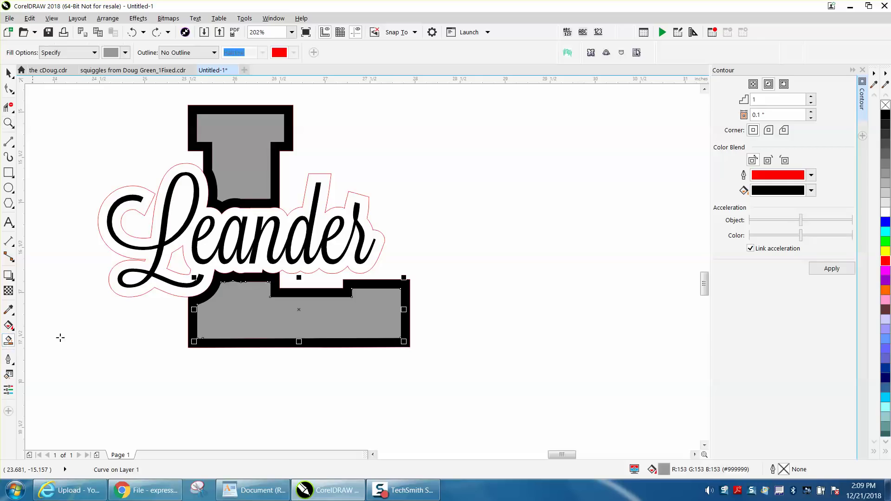
click(201, 268)
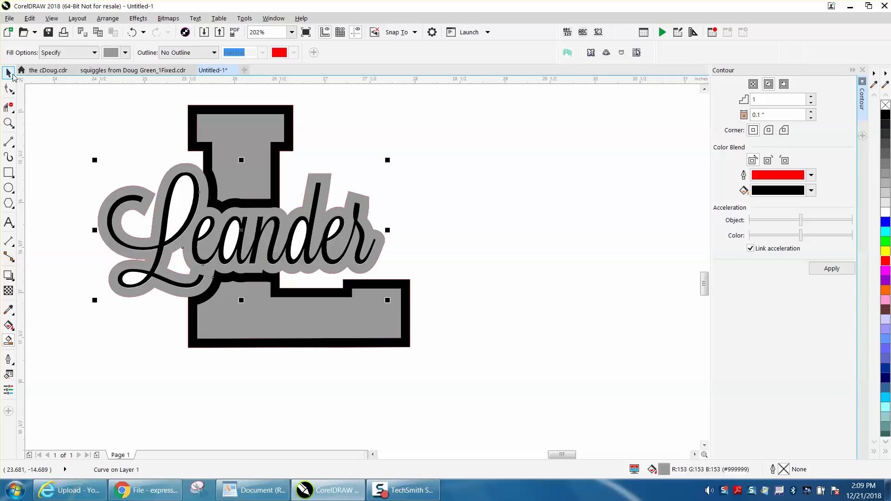
Undo the grey fill around Leander so the area is white again.
click(9, 73)
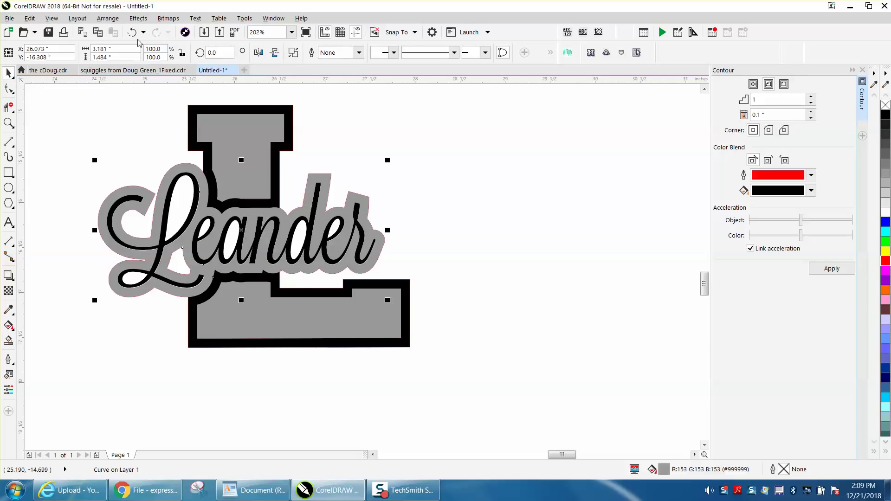
key(ctrl+z)
click(330, 178)
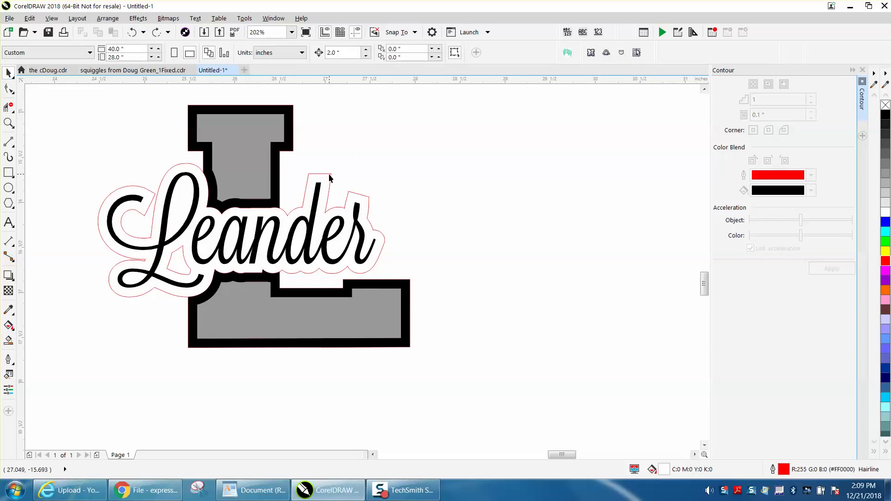
Replace the red hairline on the Leander contour with a black 2.0 pt outline.
click(330, 175)
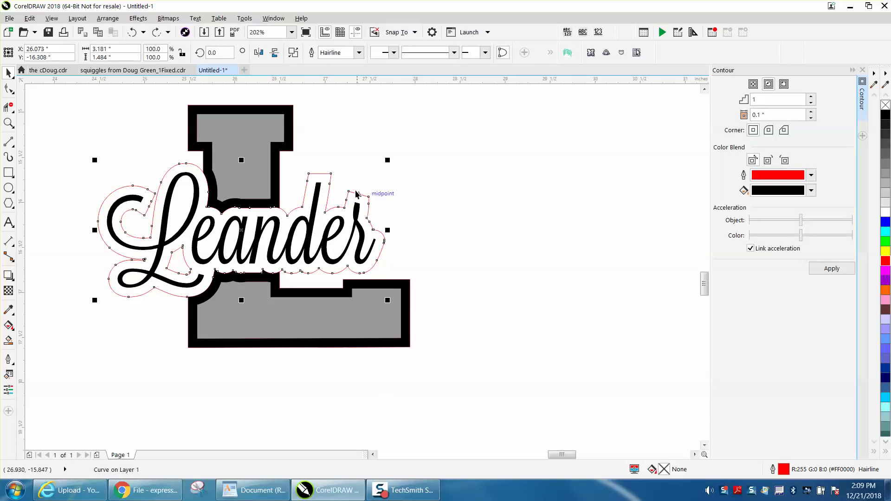
double_click(784, 470)
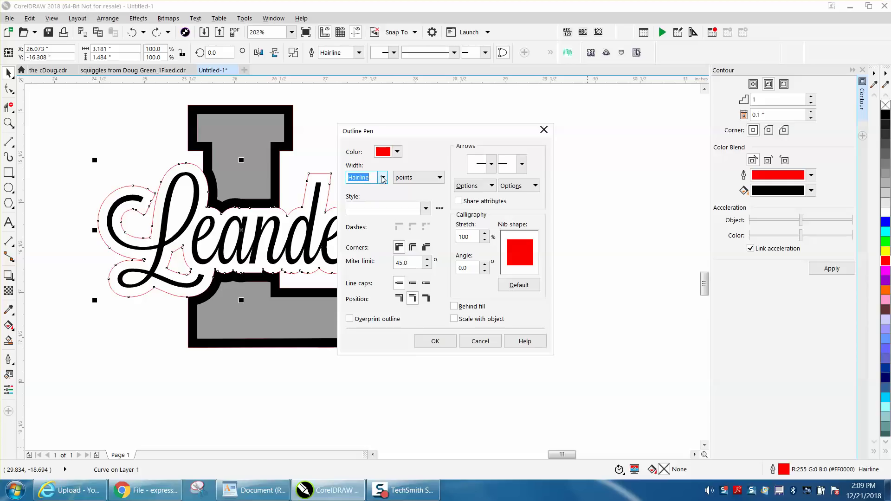
click(397, 152)
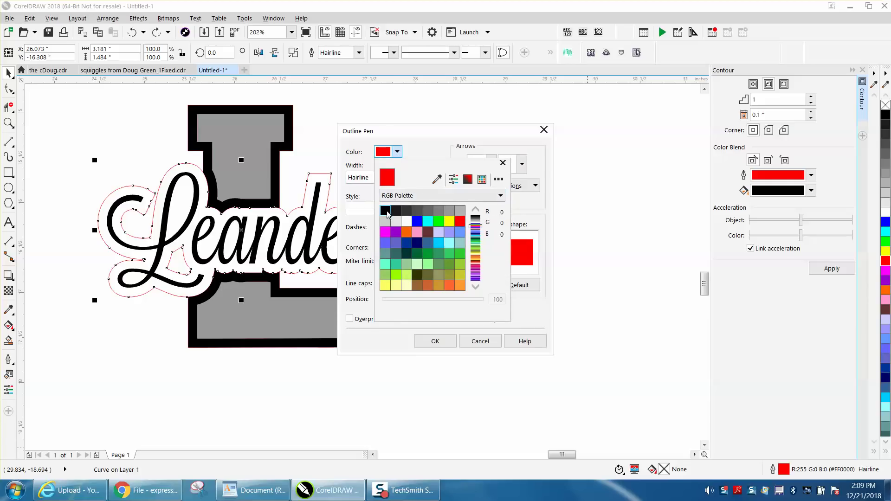
click(387, 213)
click(364, 203)
click(382, 178)
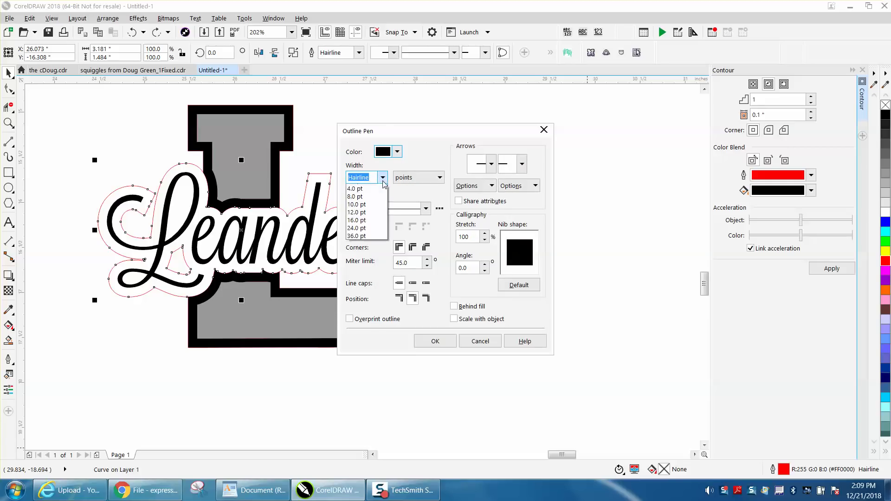
click(362, 240)
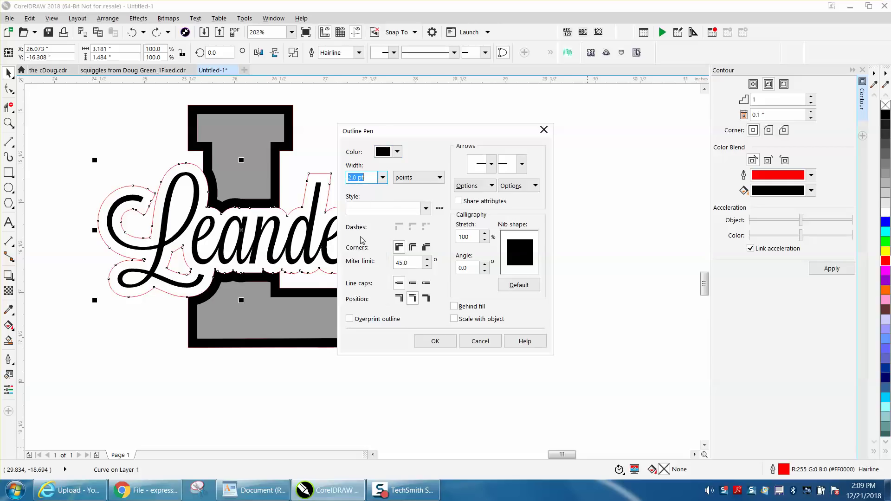
click(434, 341)
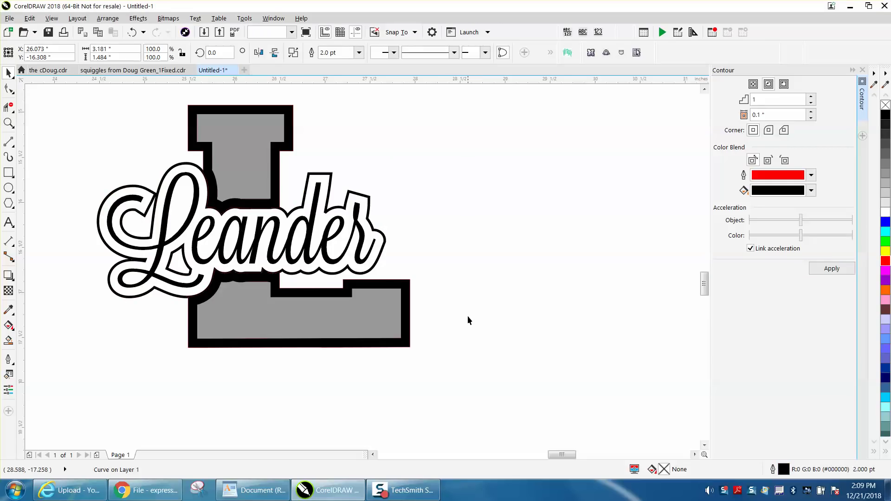
click(467, 318)
Zoom in closely on the Leander script and grey L to review them, then zoom back out.
scroll(433, 308, down, 5)
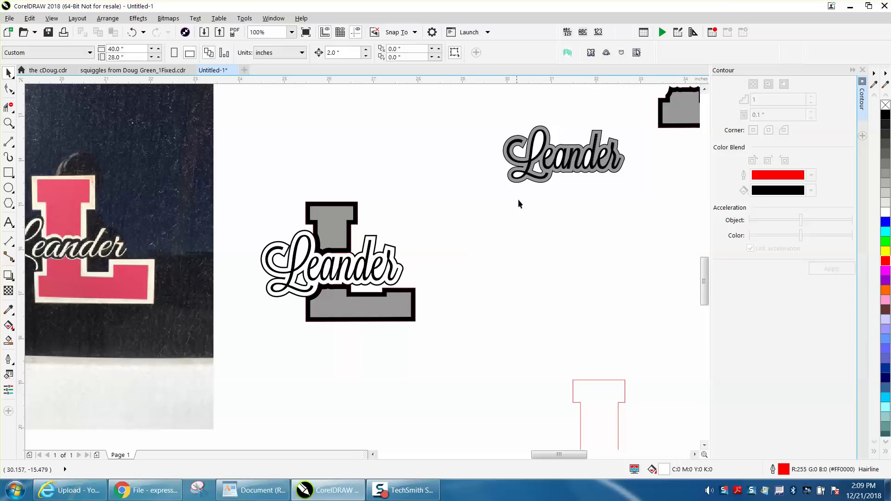
scroll(611, 136, down, 2)
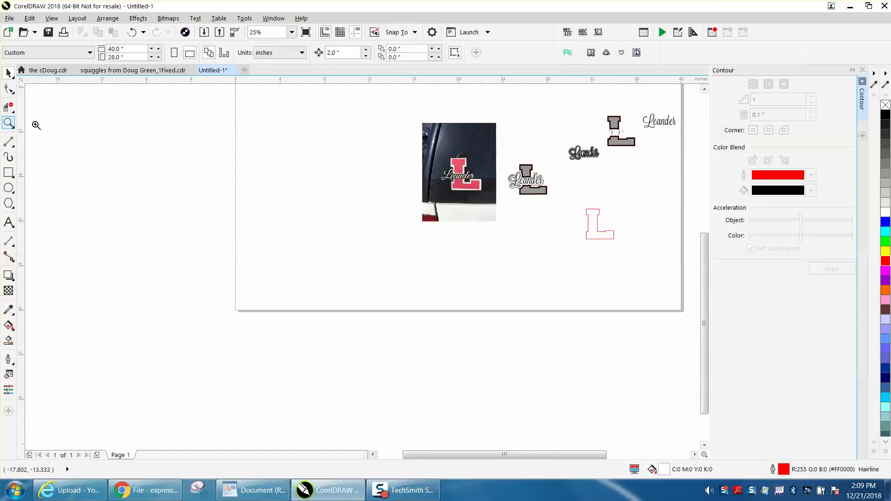
click(8, 123)
drag(533, 182, 569, 207)
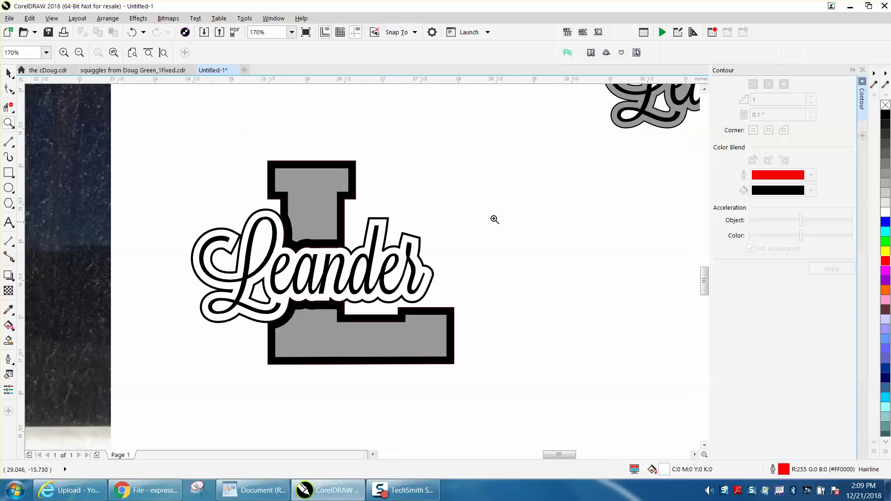
drag(466, 337, 521, 377)
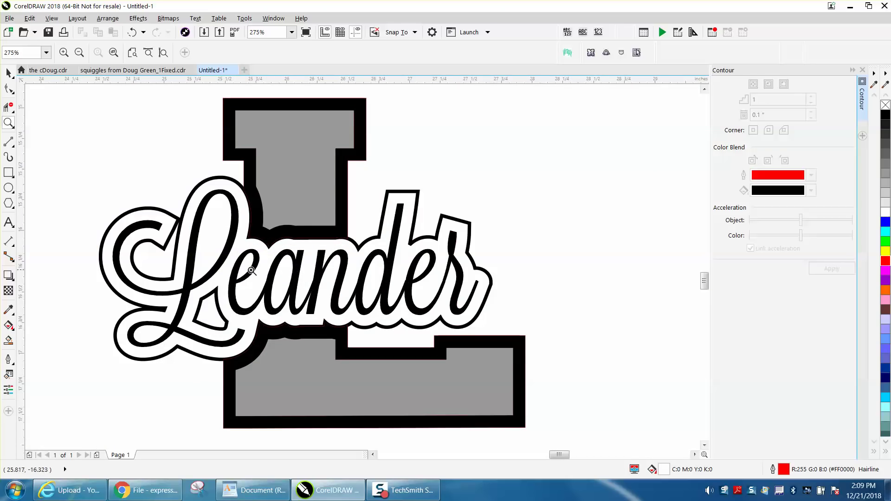
right_click(90, 190)
click(9, 173)
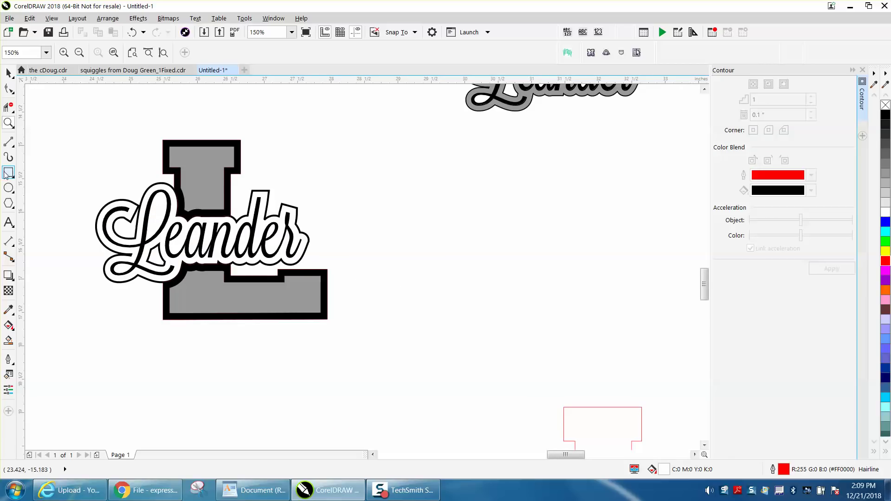
drag(81, 126, 382, 346)
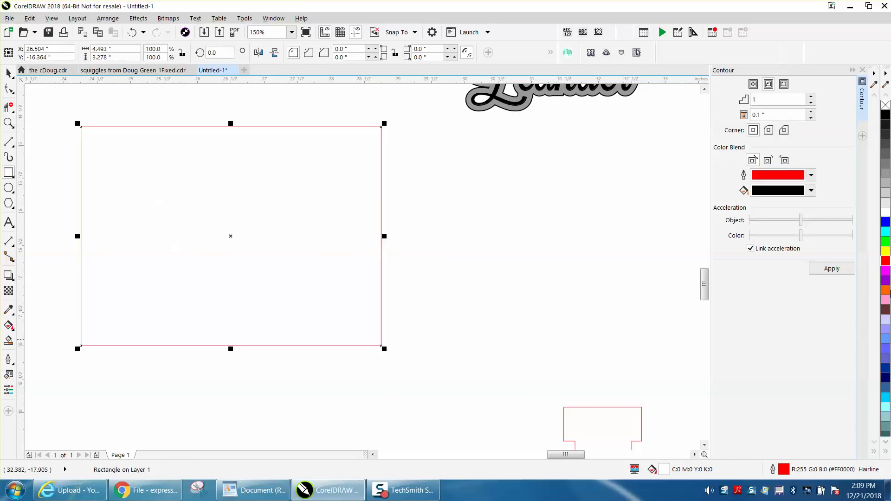
click(886, 252)
key(shift+Page_Down)
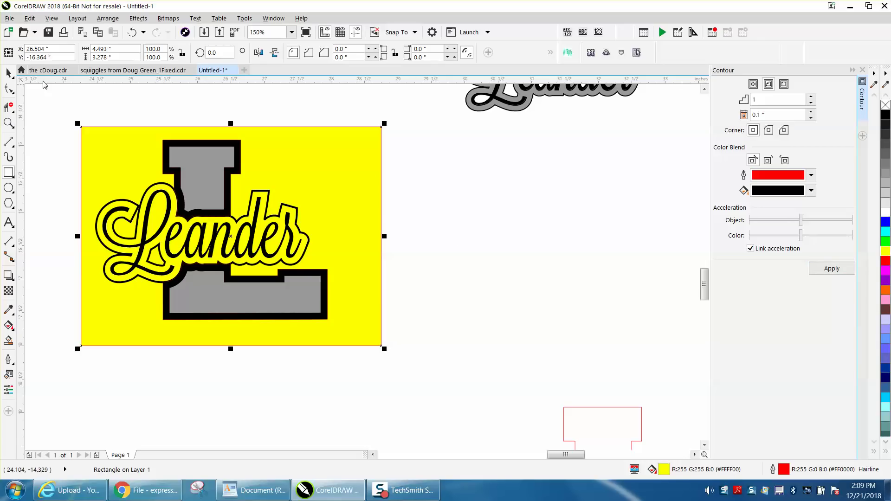
click(9, 72)
key(Delete)
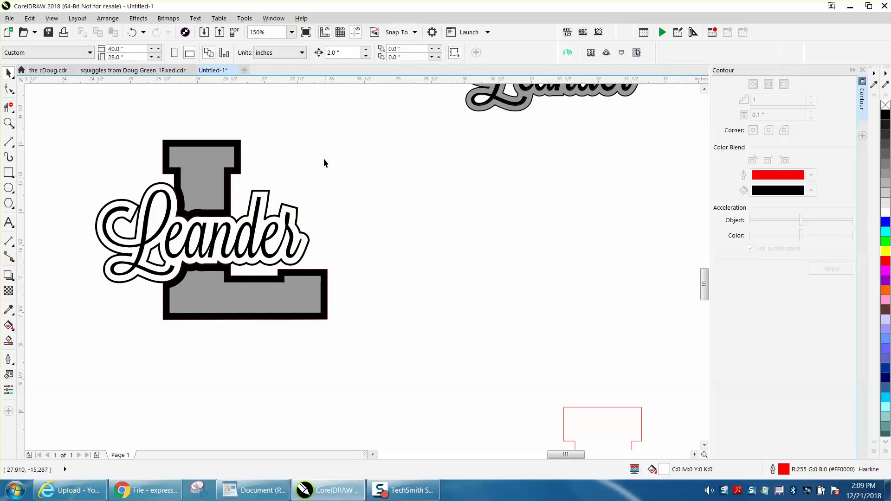
scroll(338, 228, down, 1)
Move the reference photo lower, reposition the Leander L logo, and zoom in on it.
scroll(337, 227, down, 2)
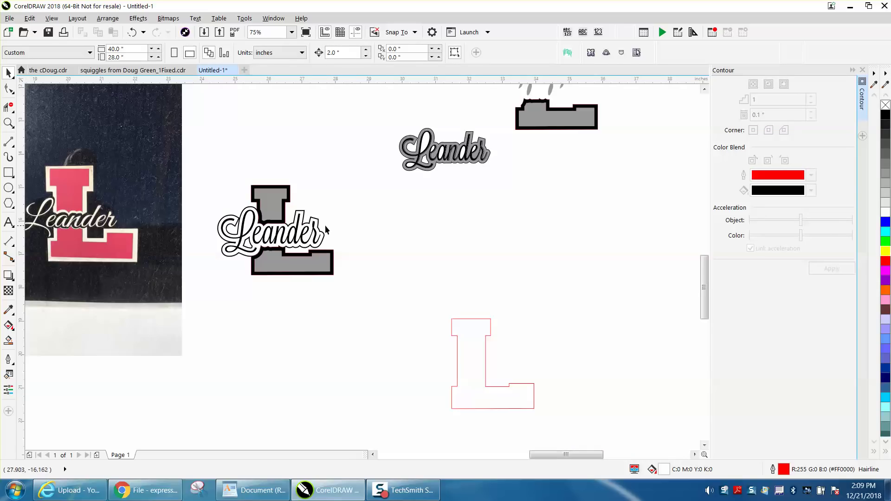
drag(233, 212, 233, 291)
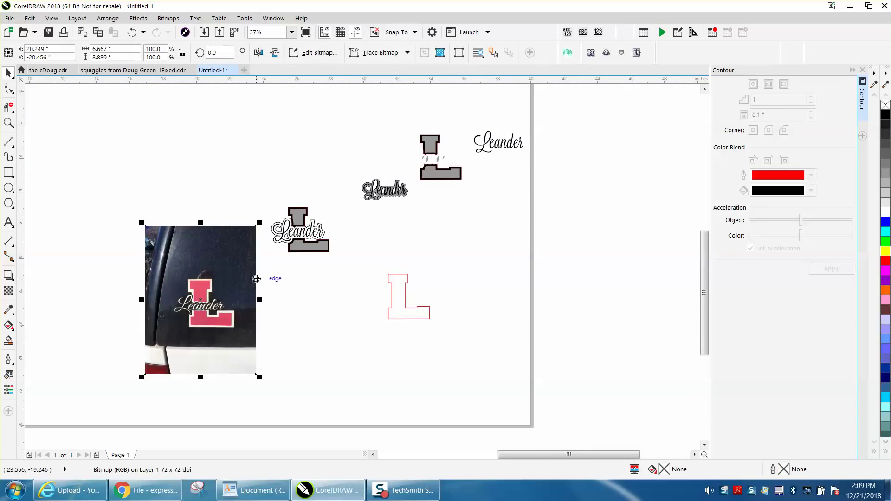
scroll(285, 276, down, 1)
drag(277, 235, 368, 273)
click(8, 123)
scroll(282, 235, down, 1)
drag(135, 172, 299, 247)
click(7, 70)
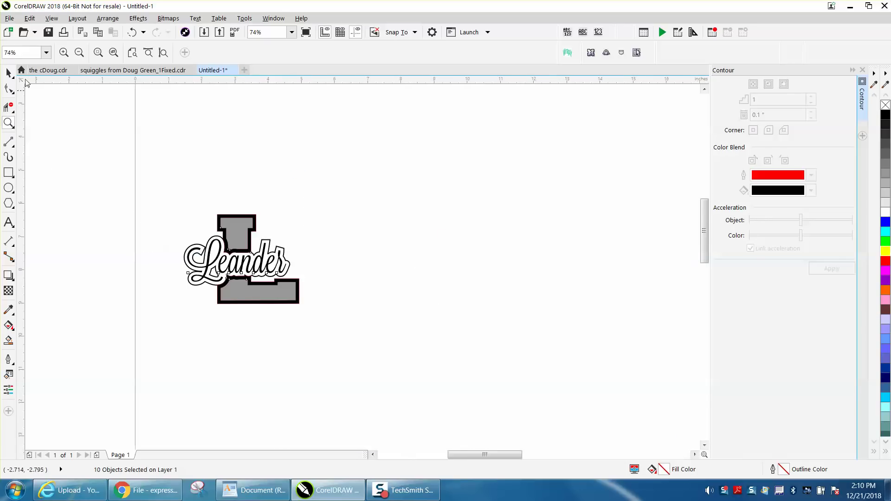
Nudge the grey top and bottom L fill pieces 6 inches left, off the logo.
click(237, 224)
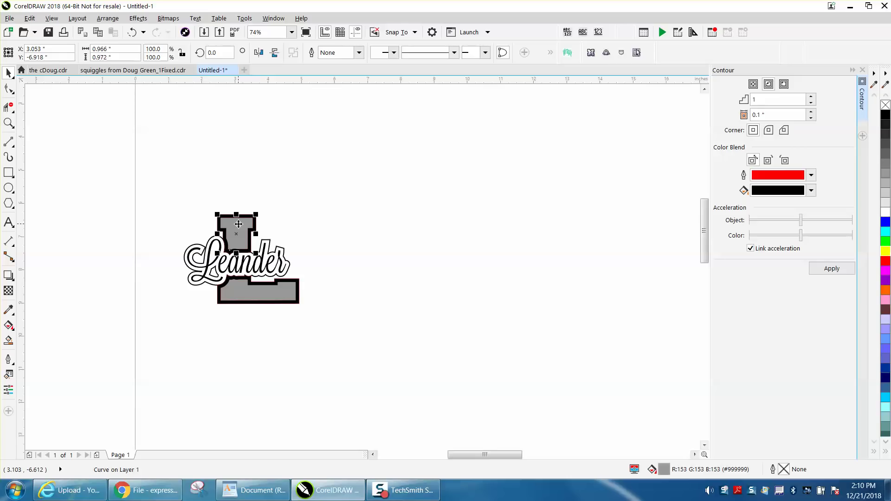
key(Left)
key(Left)
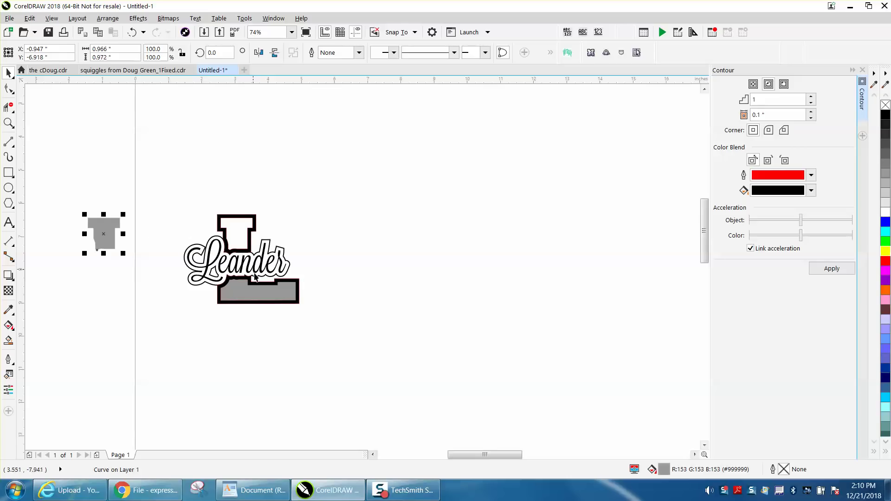
click(256, 289)
key(Left)
key(Left)
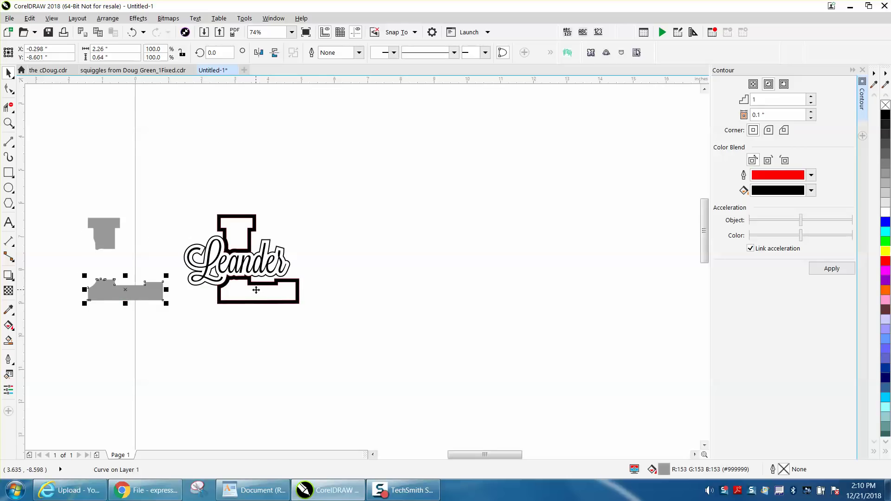
key(Left)
click(115, 236)
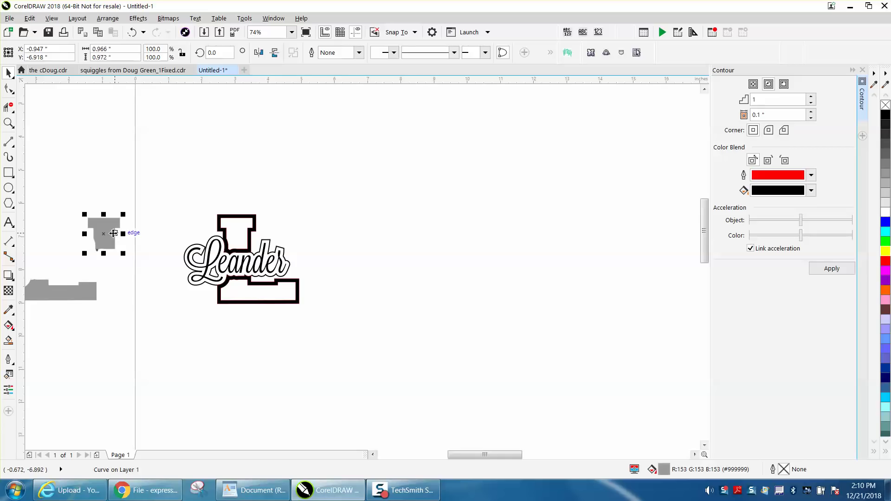
key(Left)
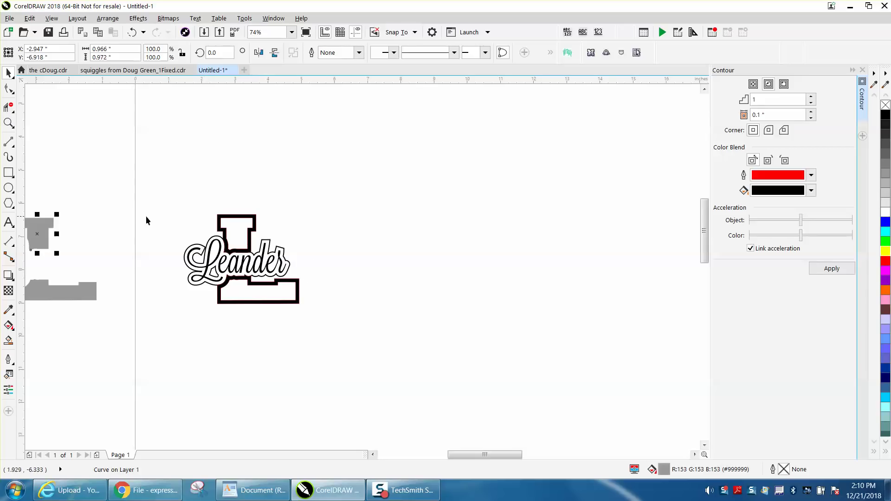
Test moving both grey pieces 6 inches right onto the L and back left.
scroll(79, 209, down, 1)
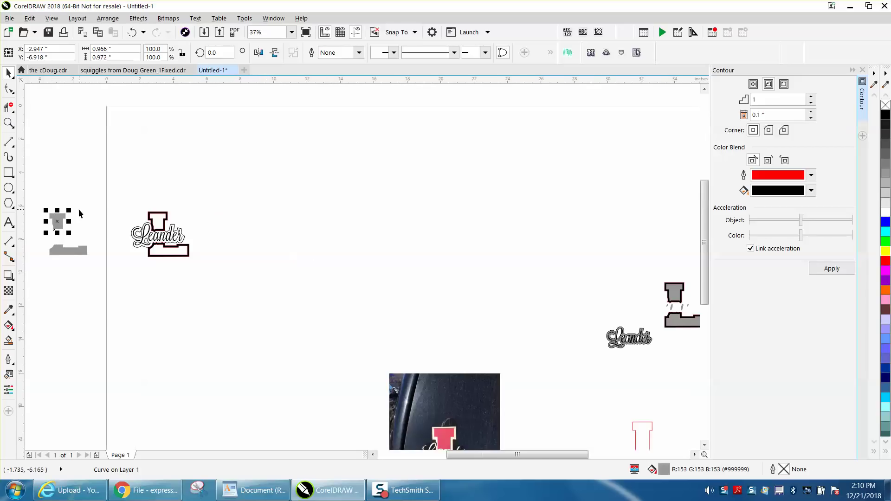
click(81, 250)
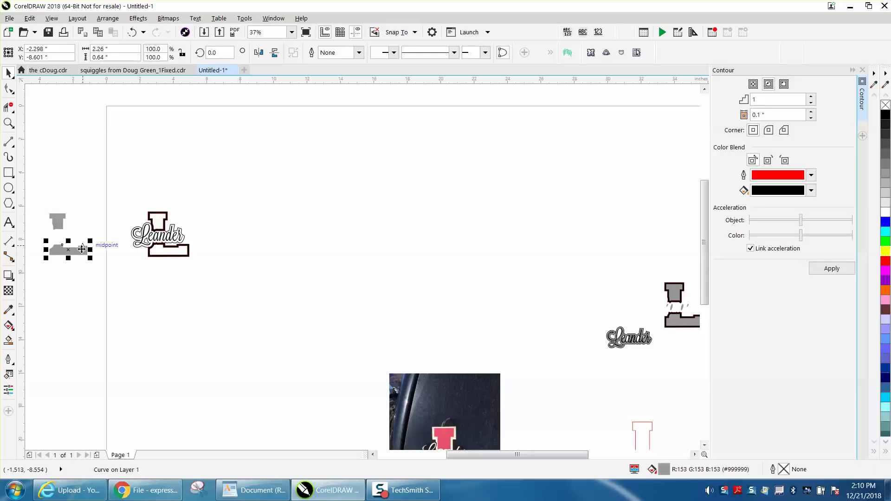
shift+click(58, 219)
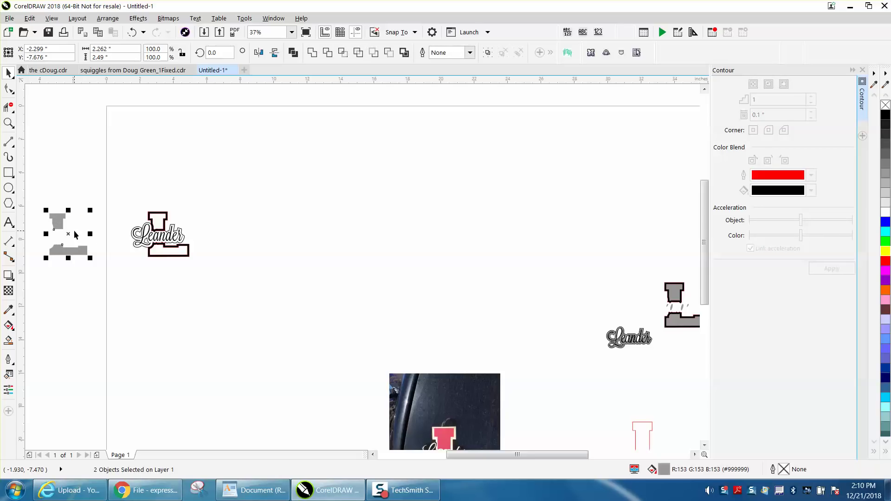
key(shift+Right)
key(shift+Right)
key(shift+Right)
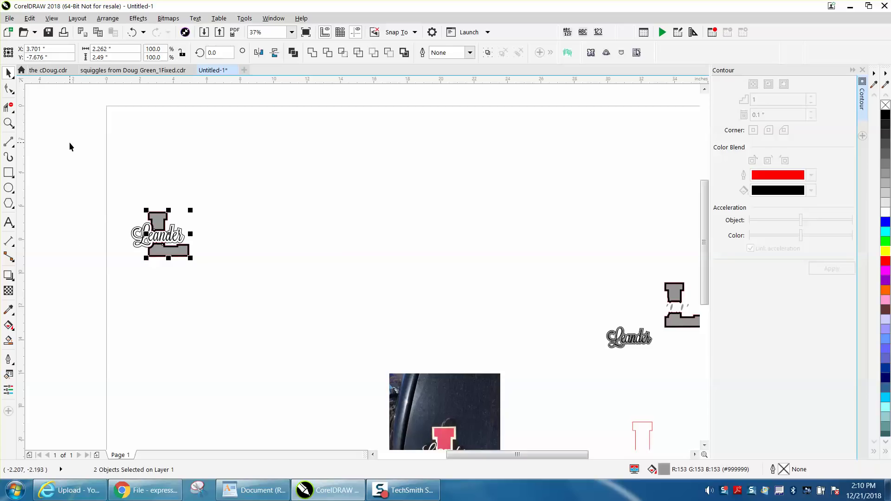
key(shift+Left)
key(shift+Left)
key(shift+Left)
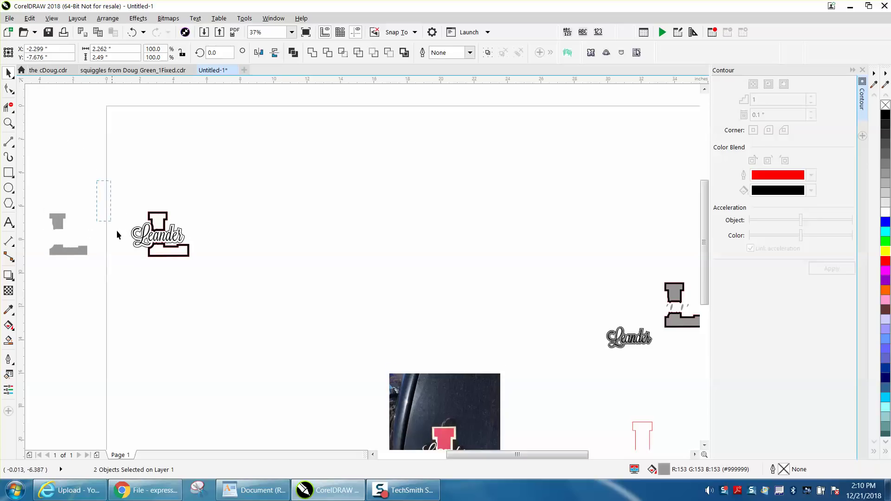
Add a vertical guideline beside the logo and nudge the eight-object logo up and 6 inches left.
drag(117, 232, 218, 279)
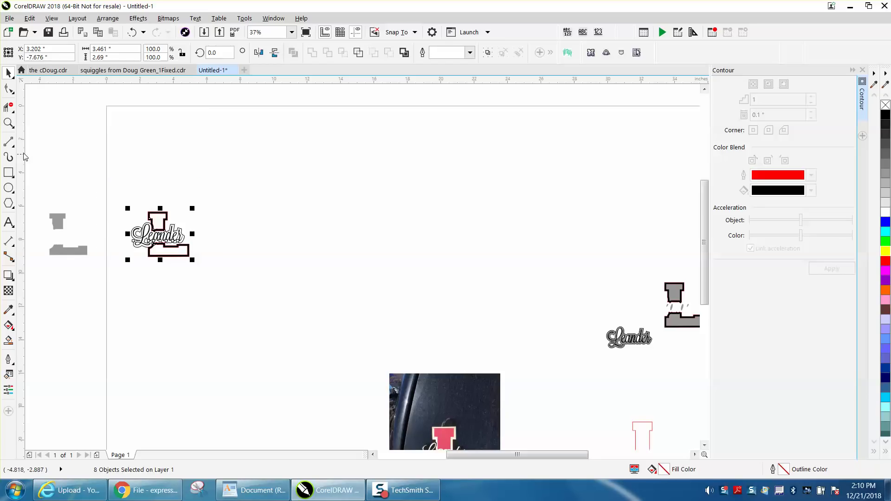
drag(128, 208, 147, 218)
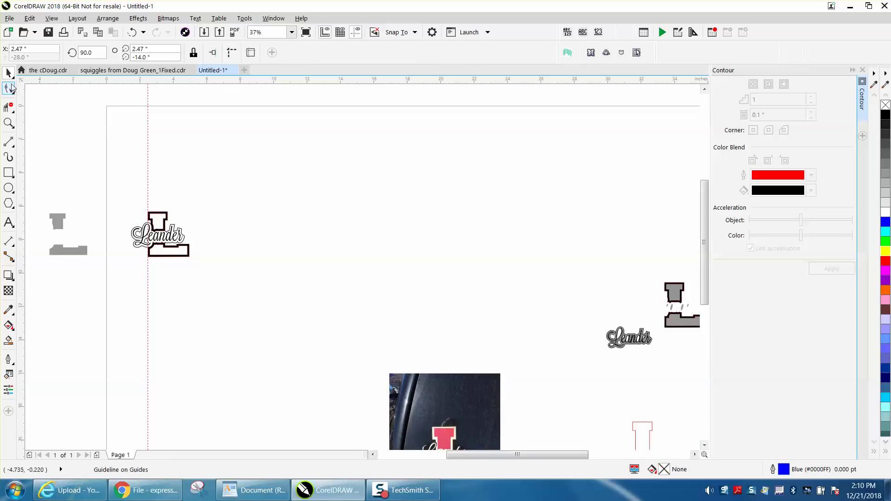
drag(198, 273, 211, 275)
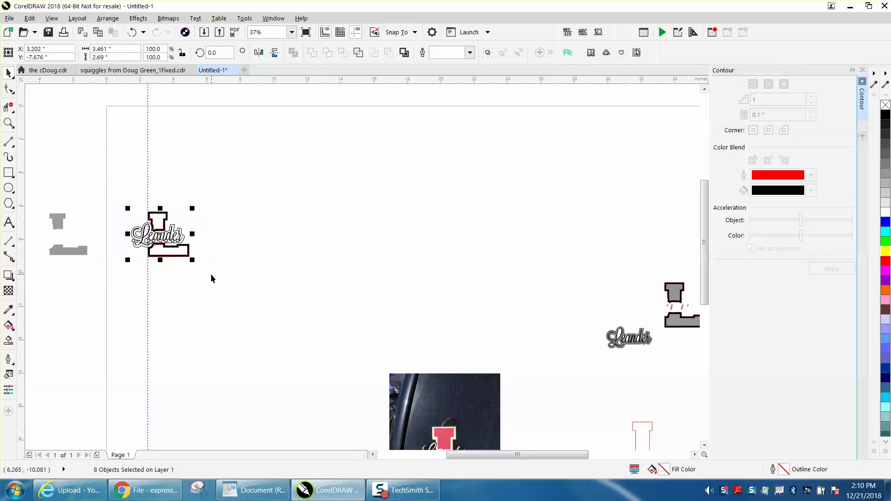
key(Up)
key(Up)
key(Left)
key(Left)
key(Left)
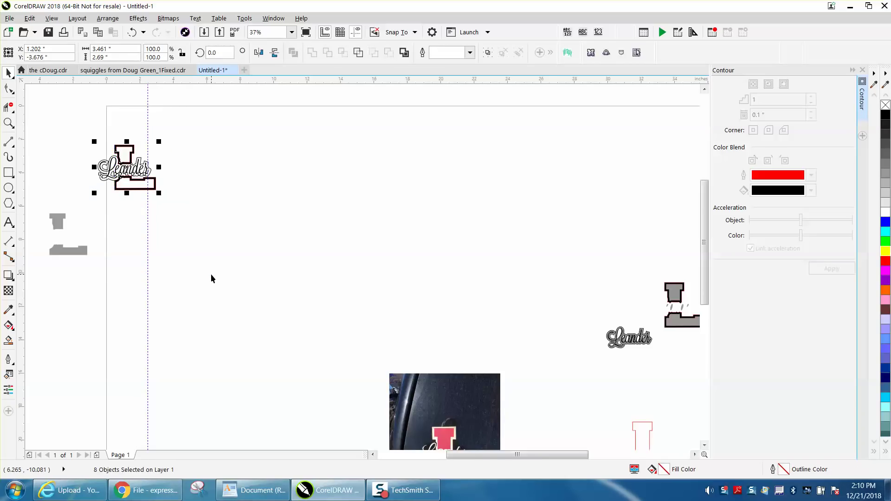
Move the two grey fill pieces 6 inches right onto the guideline.
drag(46, 204, 114, 266)
key(Right)
key(Right)
key(Right)
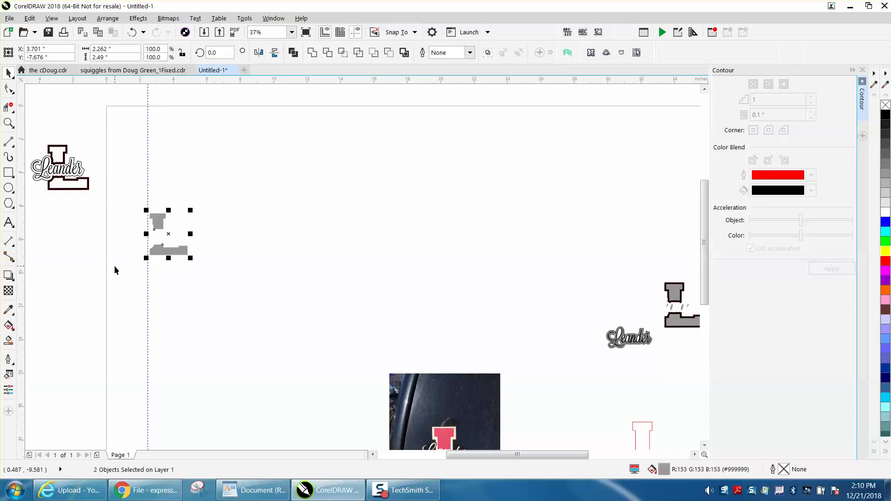
click(198, 276)
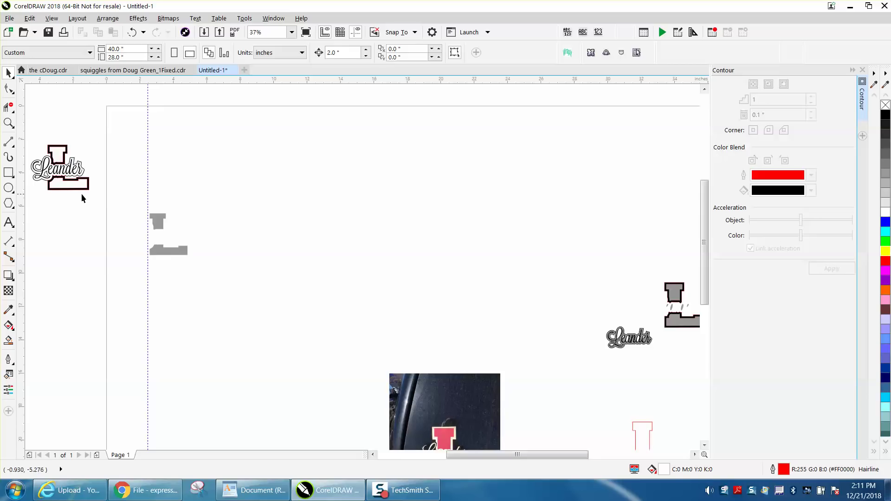
Move the outline logo back down and 6 inches right over the grey fill pieces.
click(8, 123)
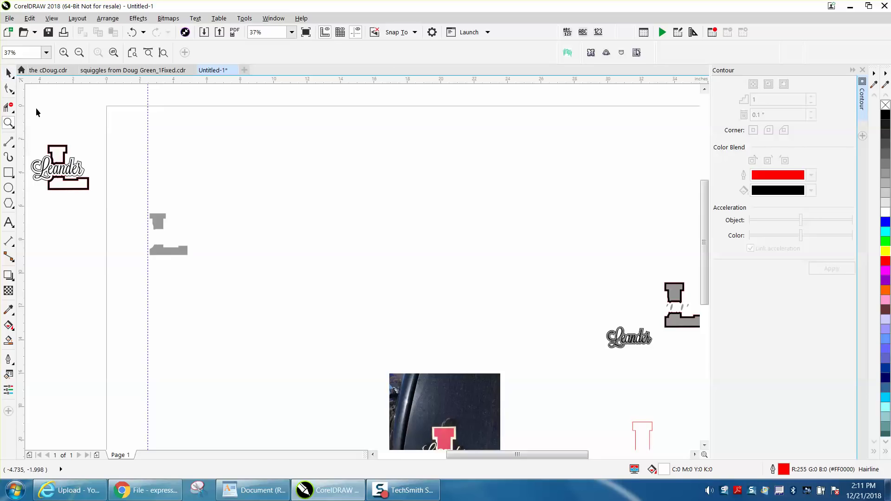
key(space)
click(66, 146)
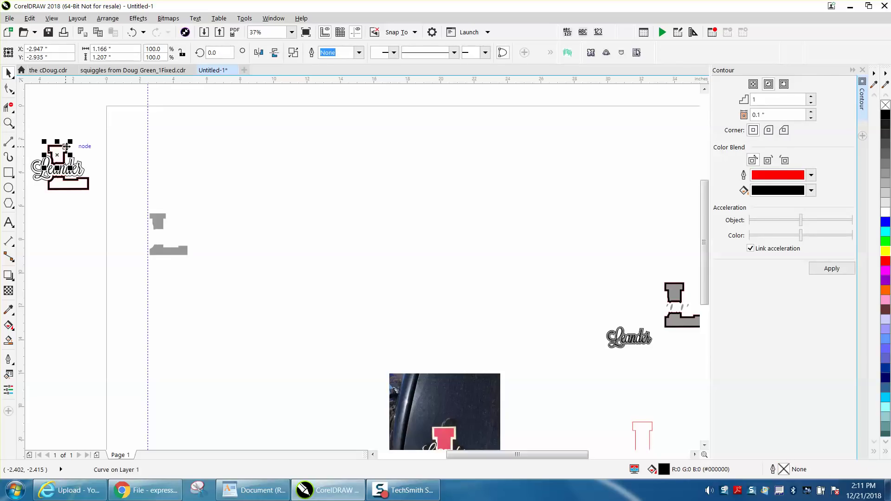
drag(29, 128, 138, 204)
key(Down)
key(Down)
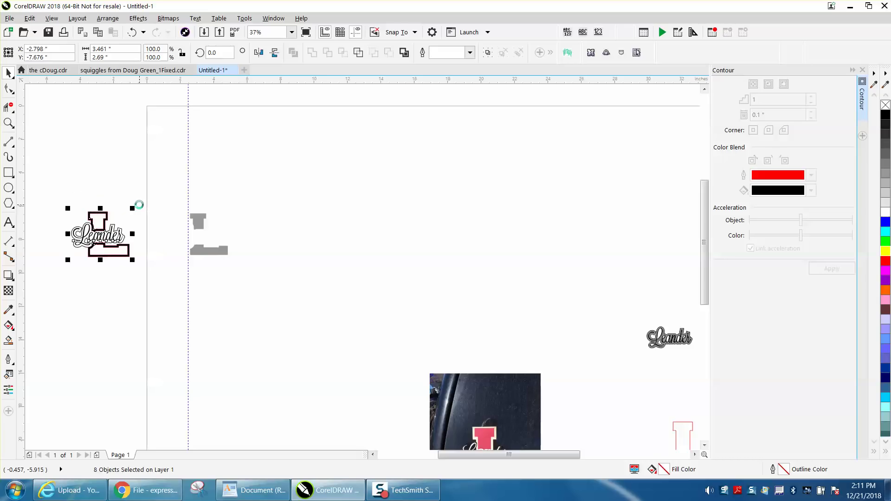
key(Right)
key(Right)
key(Right)
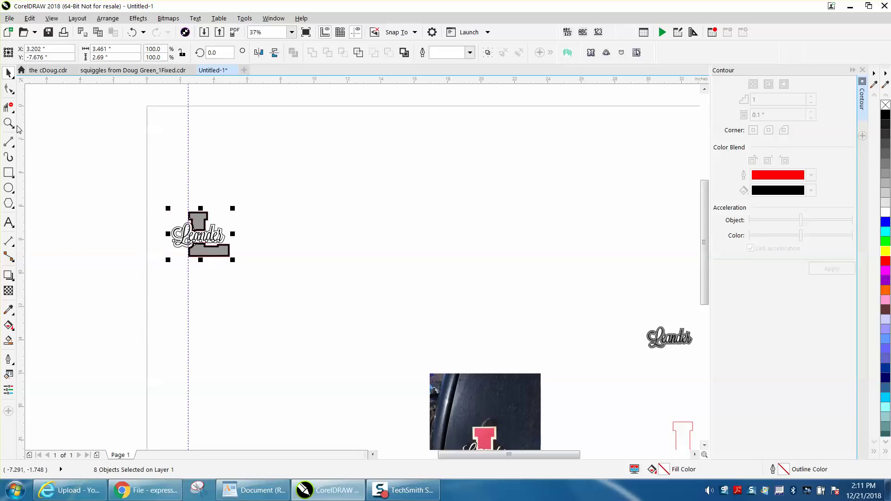
Zoom in on the reassembled grey-filled Leander L logo.
click(9, 123)
drag(157, 190, 292, 288)
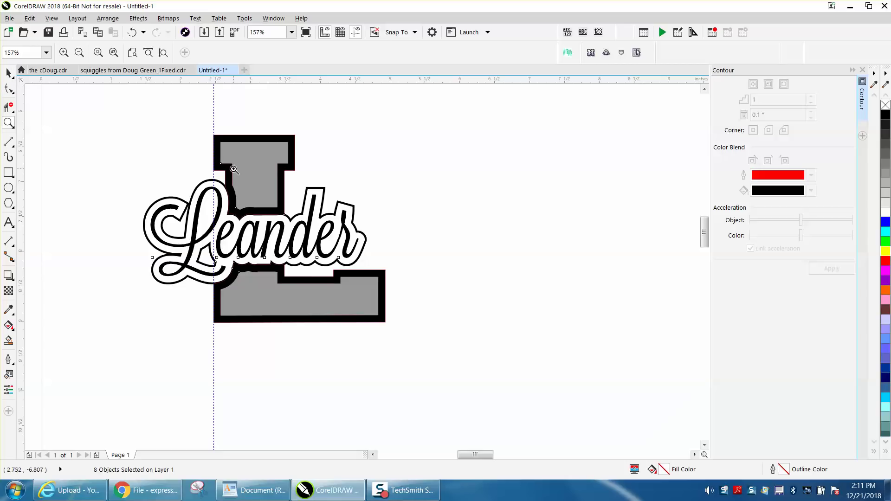
click(9, 72)
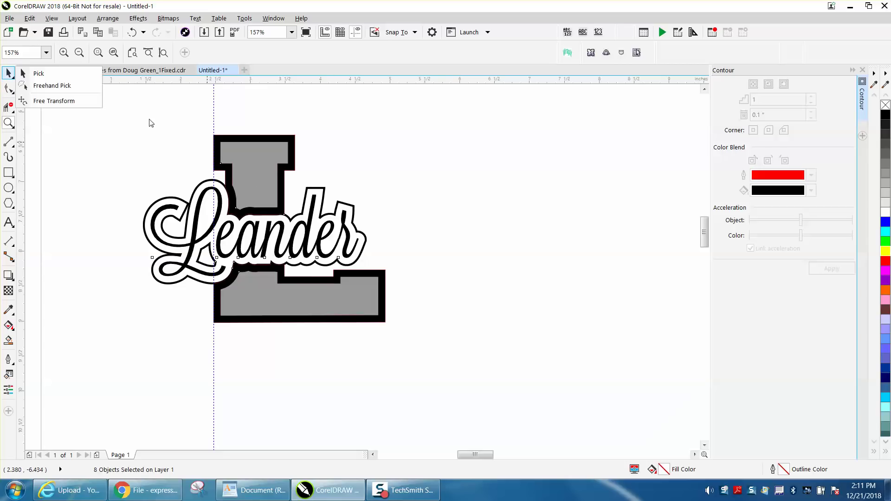